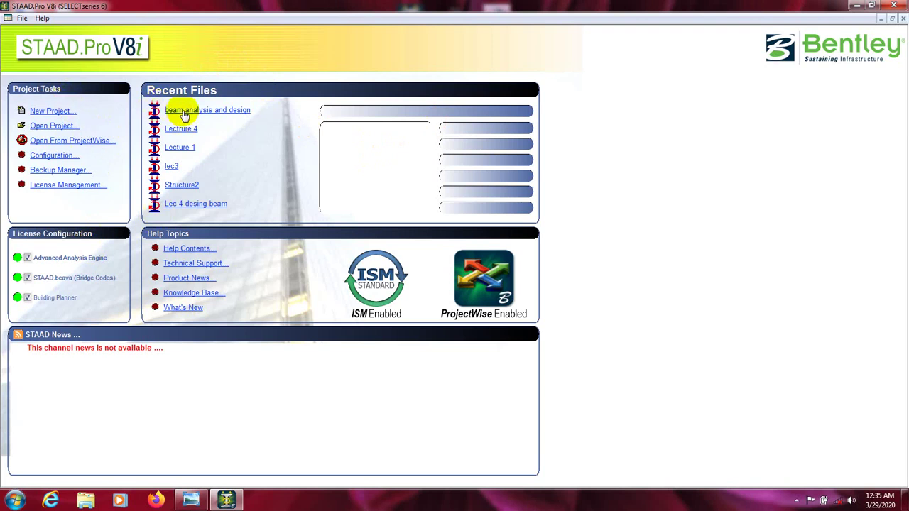
# Open the recent file "beam analysis and design" and show the beam in front view
pyautogui.moveTo(218, 114)
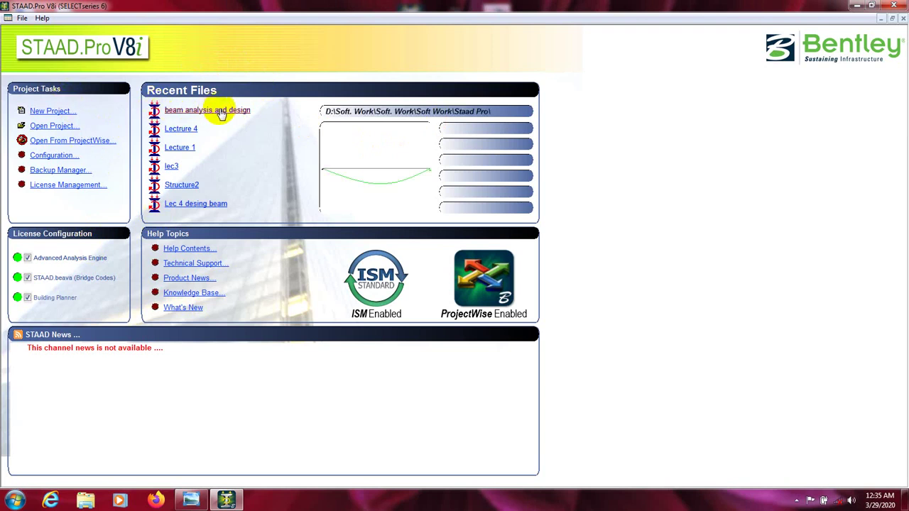
pyautogui.click(220, 113)
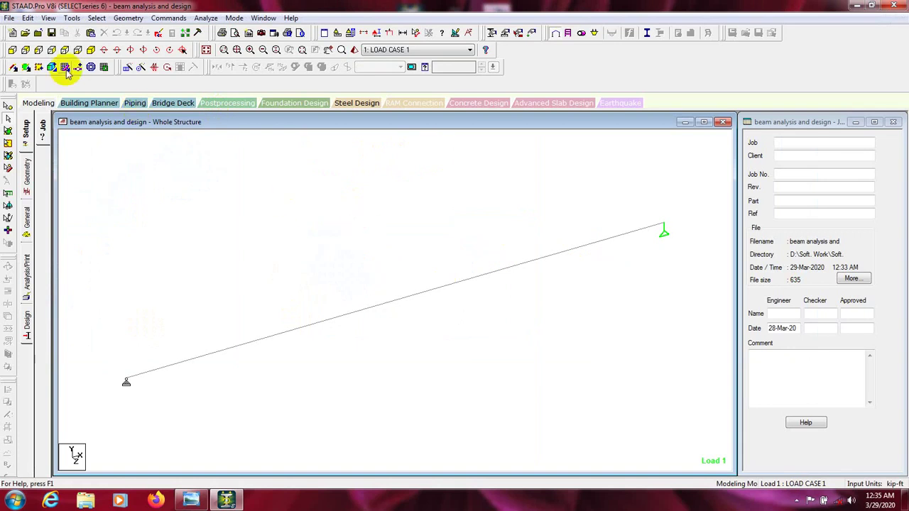
pyautogui.click(13, 52)
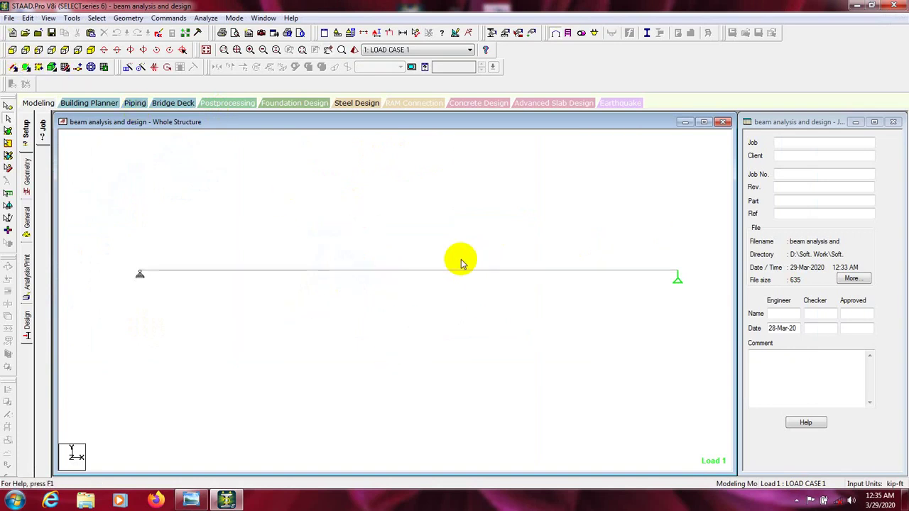
# Delete the existing uniform GY load from LOAD CASE 1 in the load definitions
pyautogui.click(533, 35)
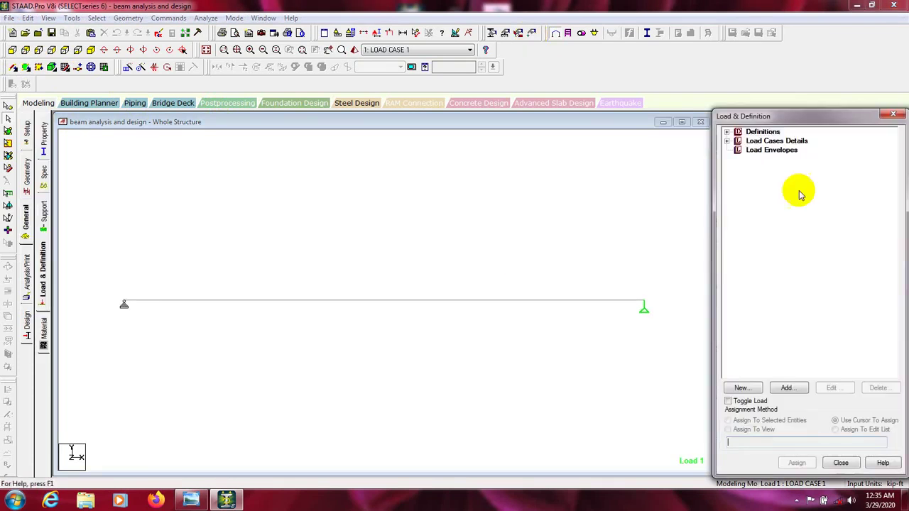
pyautogui.click(727, 142)
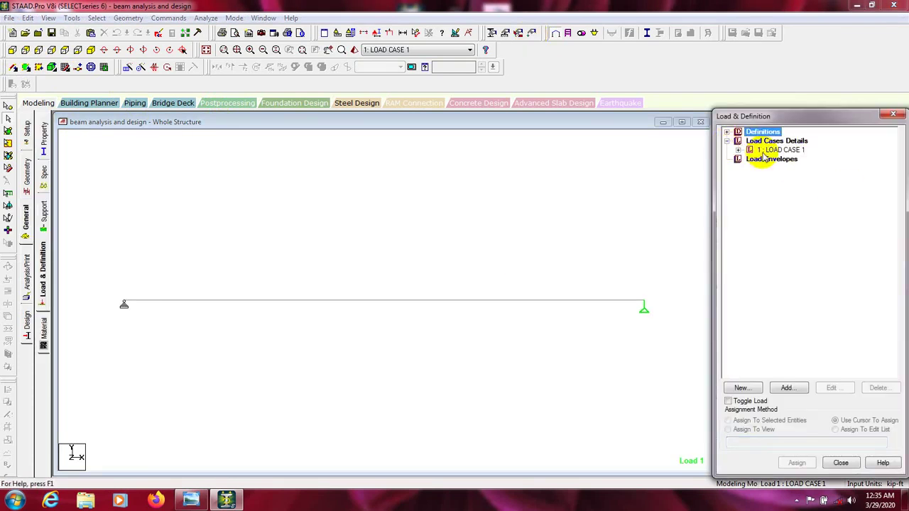
pyautogui.click(738, 150)
pyautogui.click(768, 165)
pyautogui.click(786, 159)
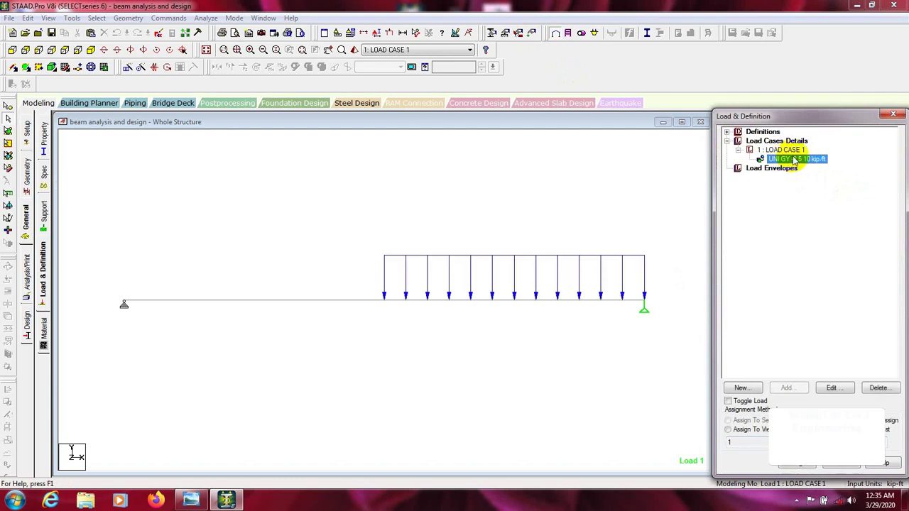
pyautogui.click(878, 388)
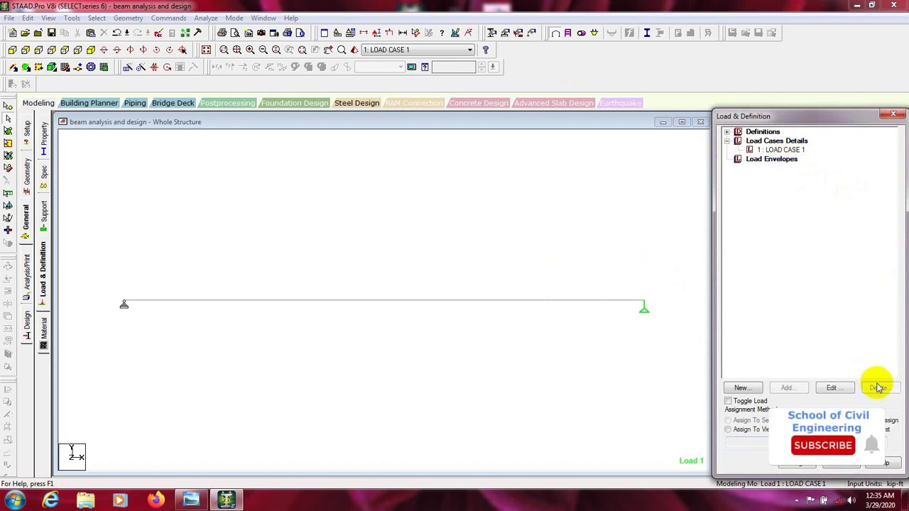
# Add a linear varying member load to LOAD CASE 1 with W1 0 and W2 5 kip/ft in local Y
pyautogui.click(783, 151)
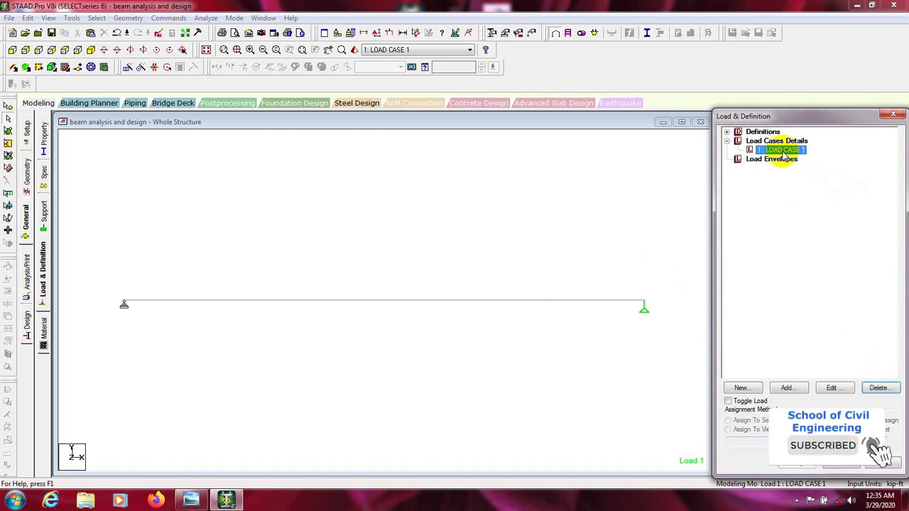
pyautogui.click(786, 389)
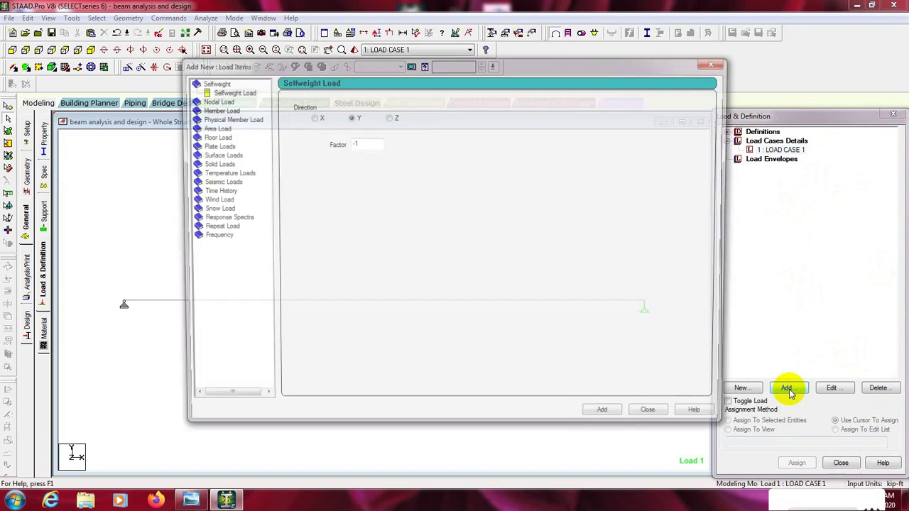
pyautogui.moveTo(400, 65); pyautogui.dragTo(531, 74)
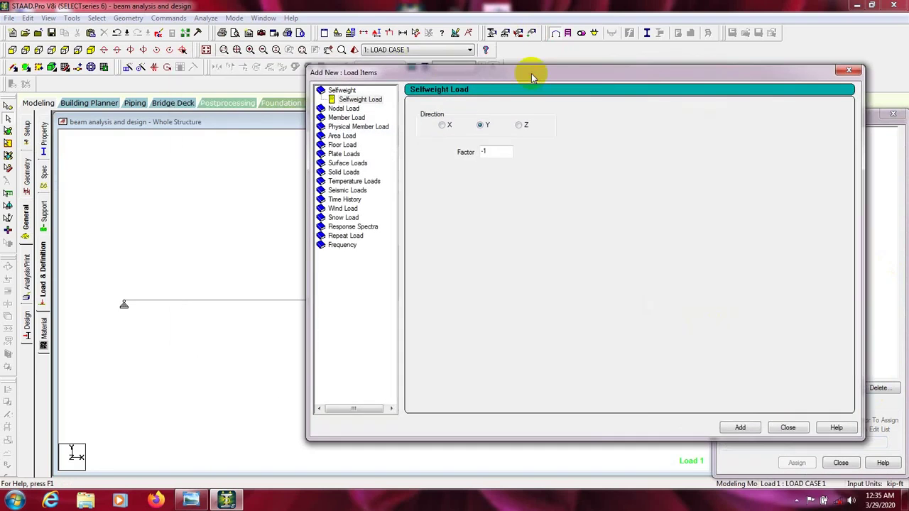
pyautogui.click(344, 118)
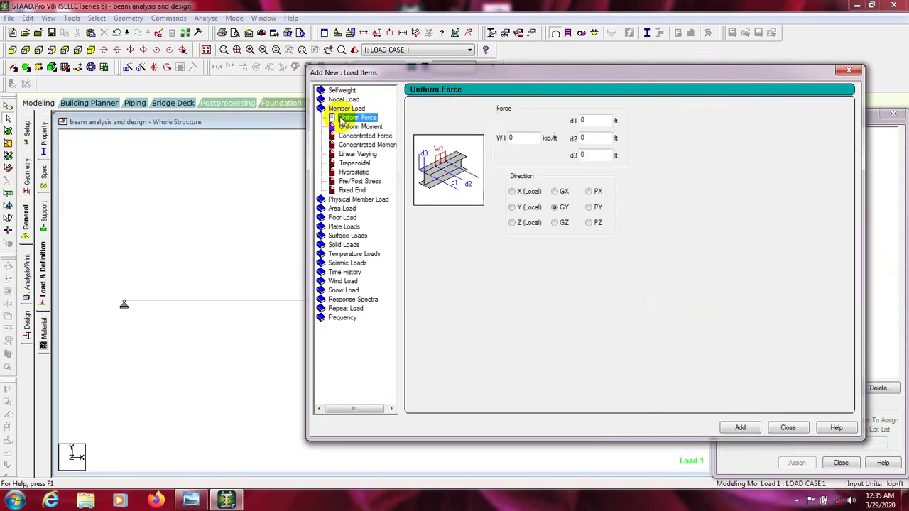
pyautogui.click(346, 155)
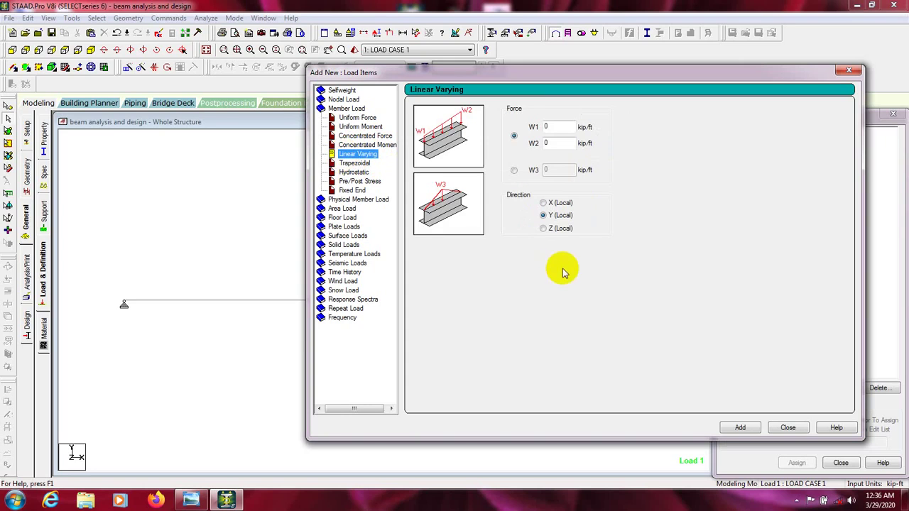
pyautogui.doubleClick(547, 127)
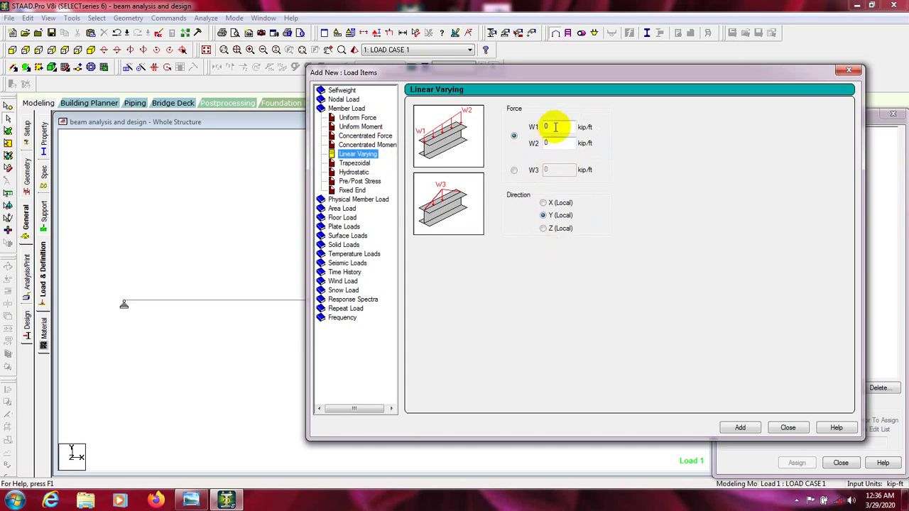
pyautogui.doubleClick(548, 144)
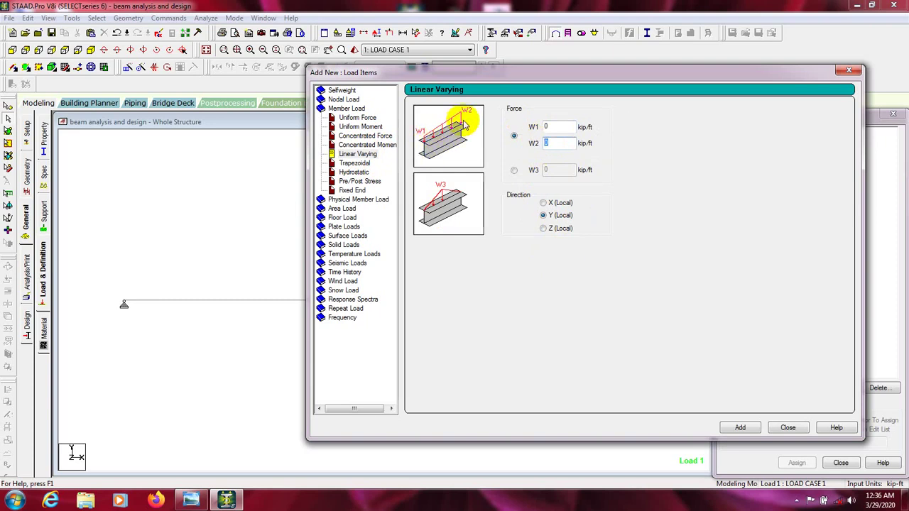
pyautogui.doubleClick(548, 127)
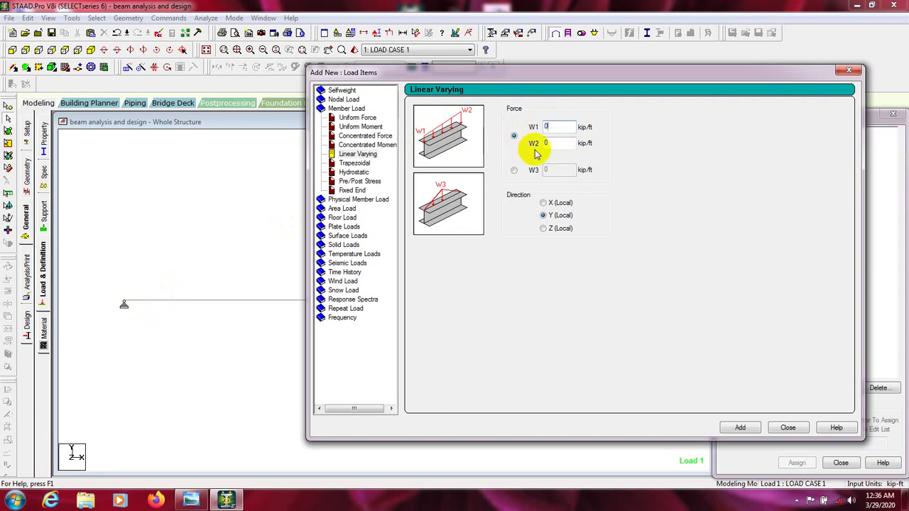
pyautogui.doubleClick(549, 143)
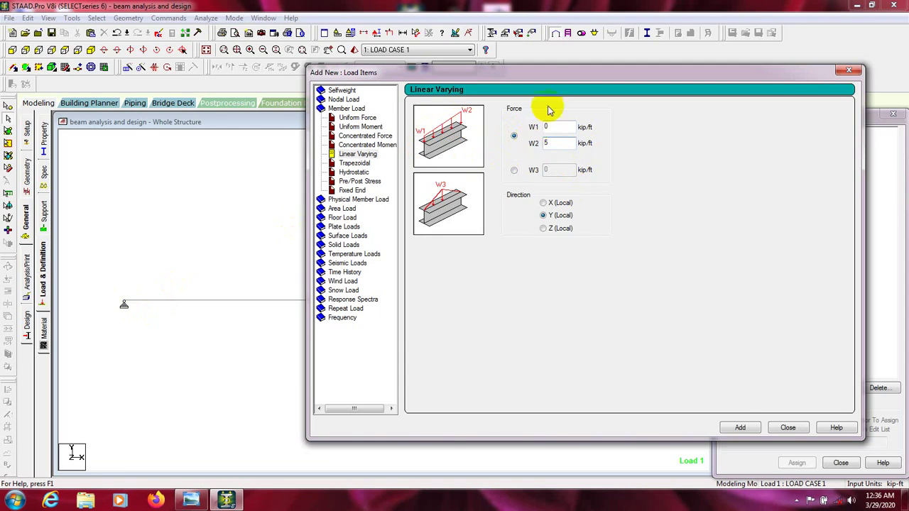
pyautogui.click(741, 428)
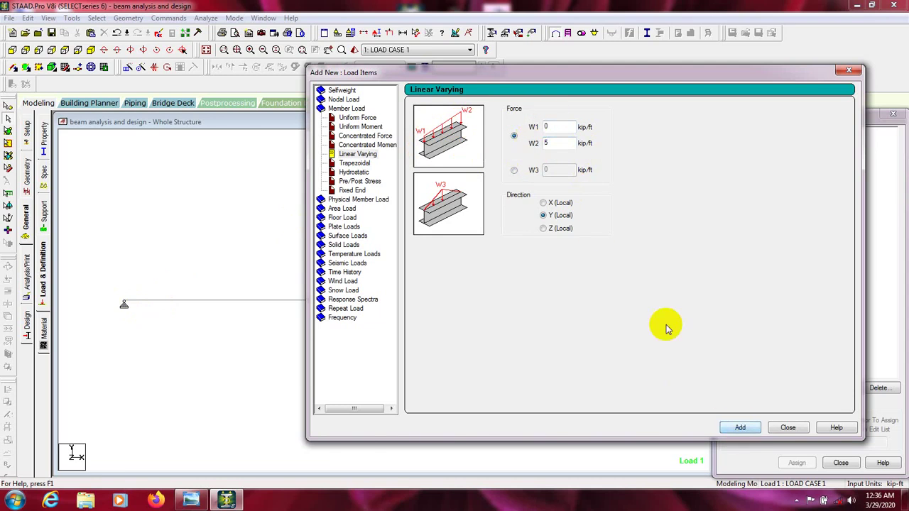
# Add a second, triangular linear varying load to LOAD CASE 1 with W3 of -5 kip/ft in local Y
pyautogui.click(514, 171)
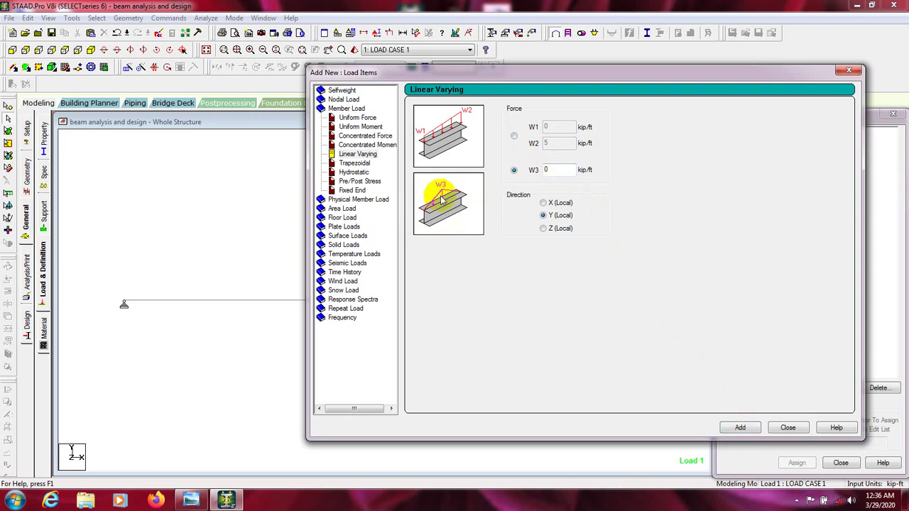
pyautogui.click(511, 168)
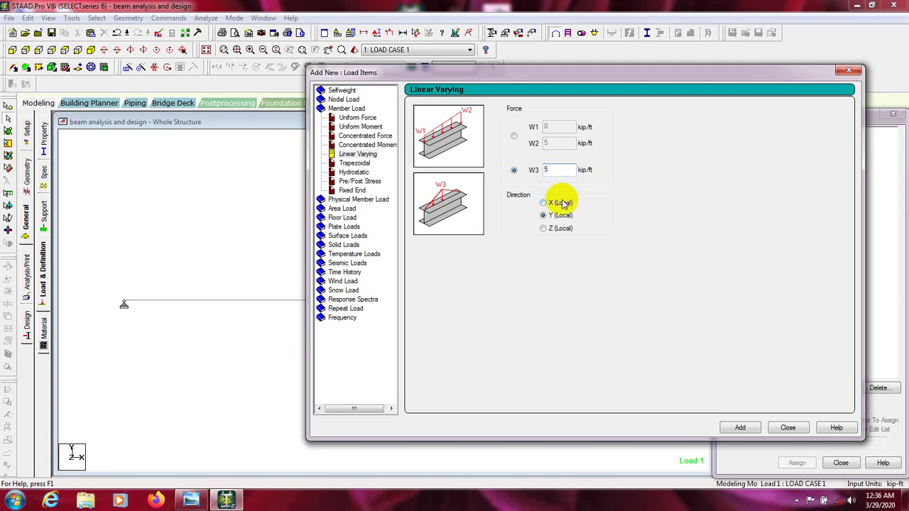
pyautogui.click(741, 427)
pyautogui.click(786, 427)
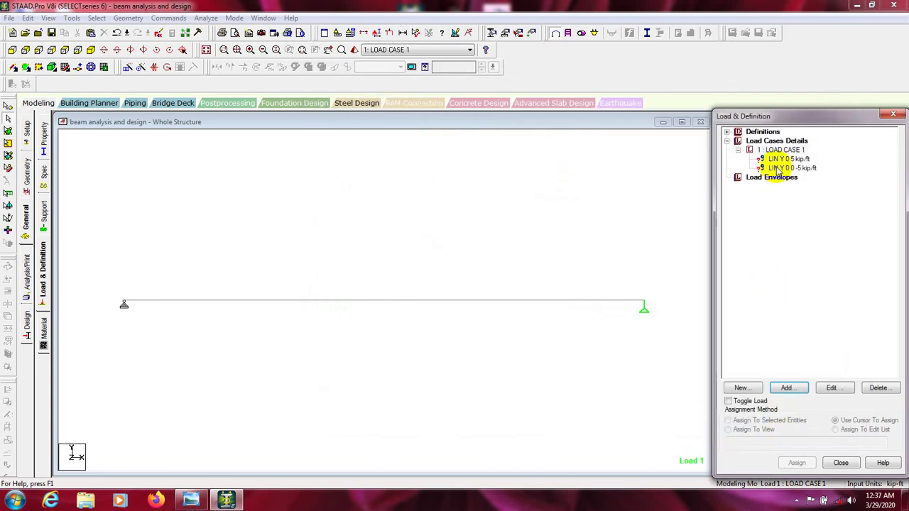
# Change W2 of the first linear varying load to -5 kip/ft
pyautogui.click(781, 159)
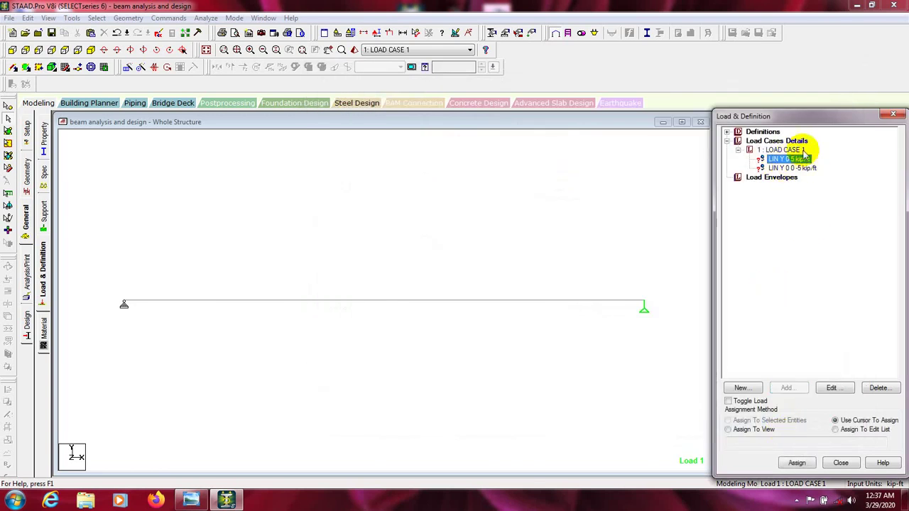
pyautogui.click(830, 387)
pyautogui.click(430, 203)
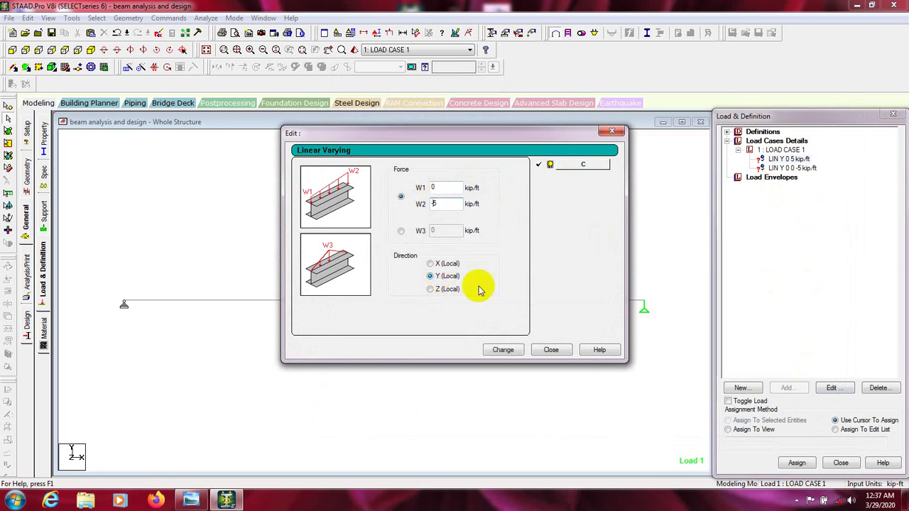
pyautogui.click(501, 350)
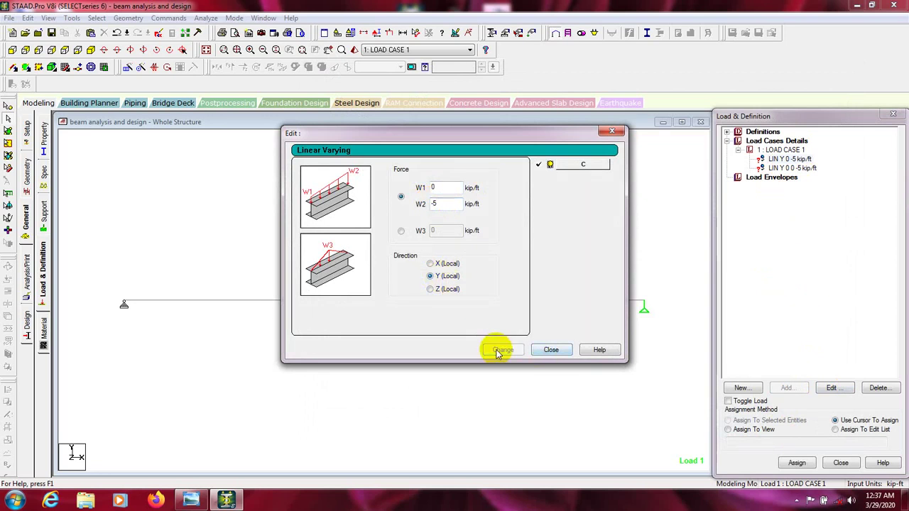
pyautogui.click(552, 349)
# Assign the linear varying load LIN Y 0 -5 kip/ft to the selected beam, then clear the selection
pyautogui.click(788, 159)
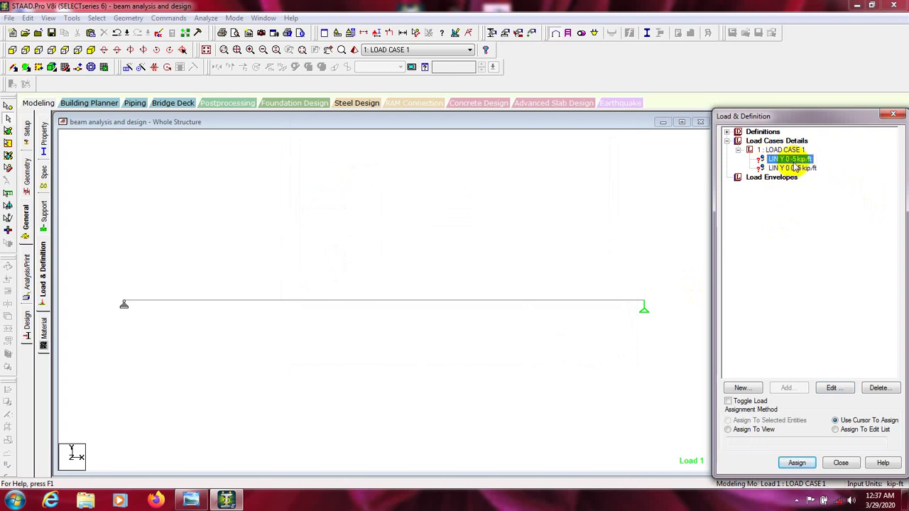
pyautogui.click(597, 300)
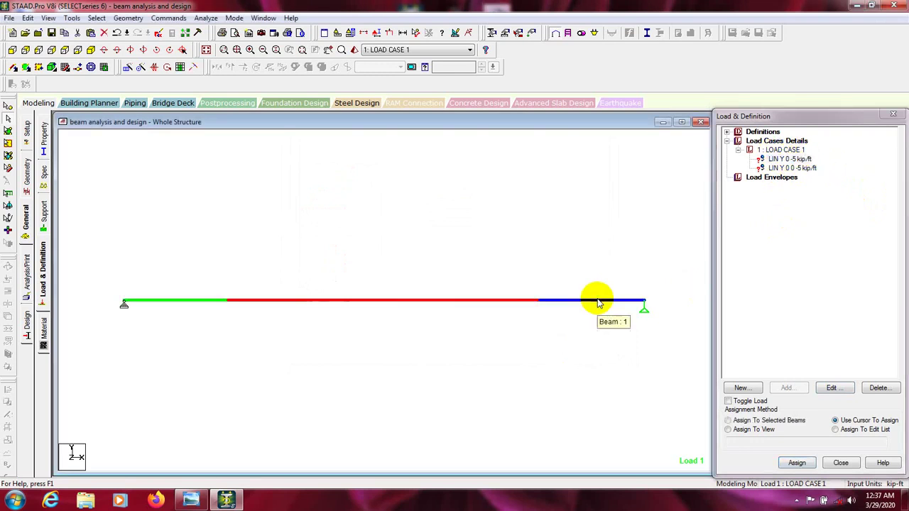
pyautogui.click(792, 160)
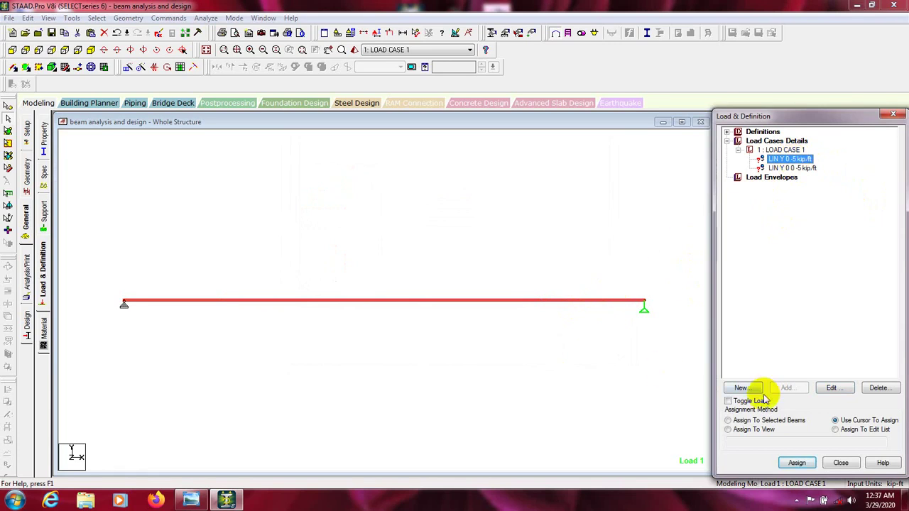
pyautogui.click(727, 421)
pyautogui.click(797, 463)
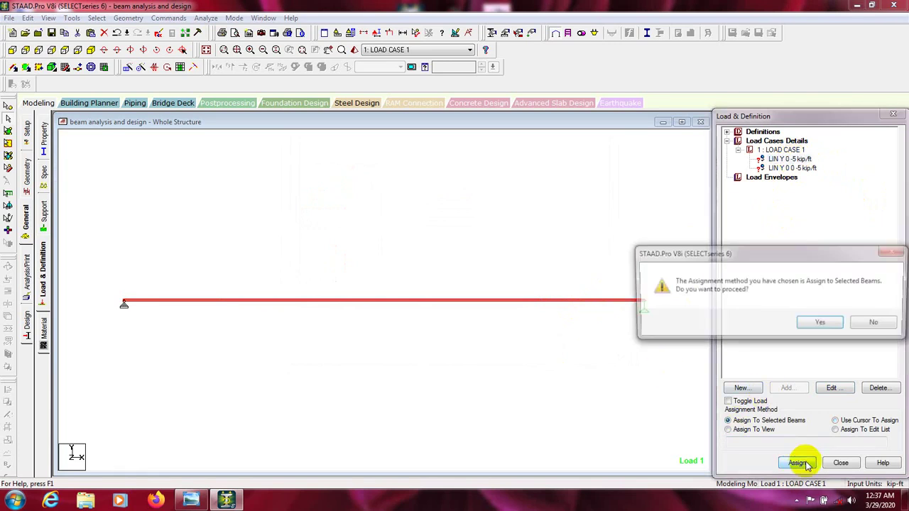
pyautogui.click(824, 323)
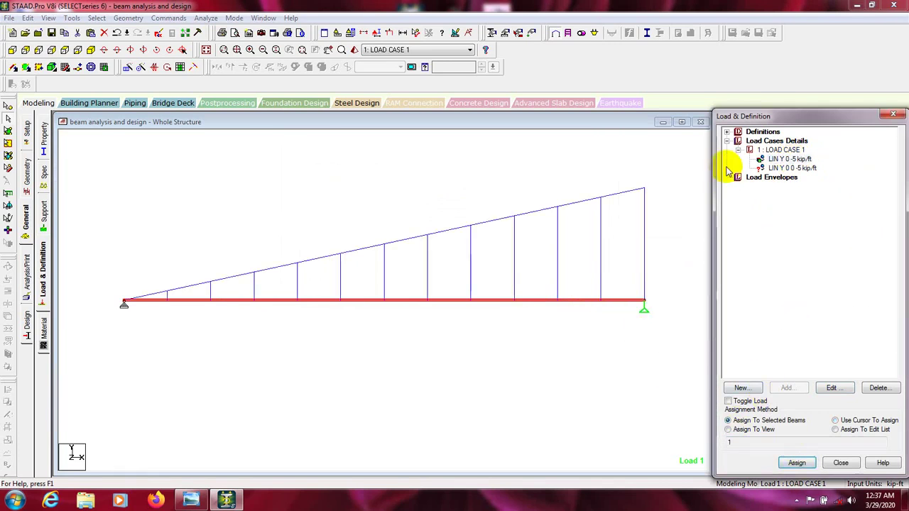
pyautogui.click(122, 298)
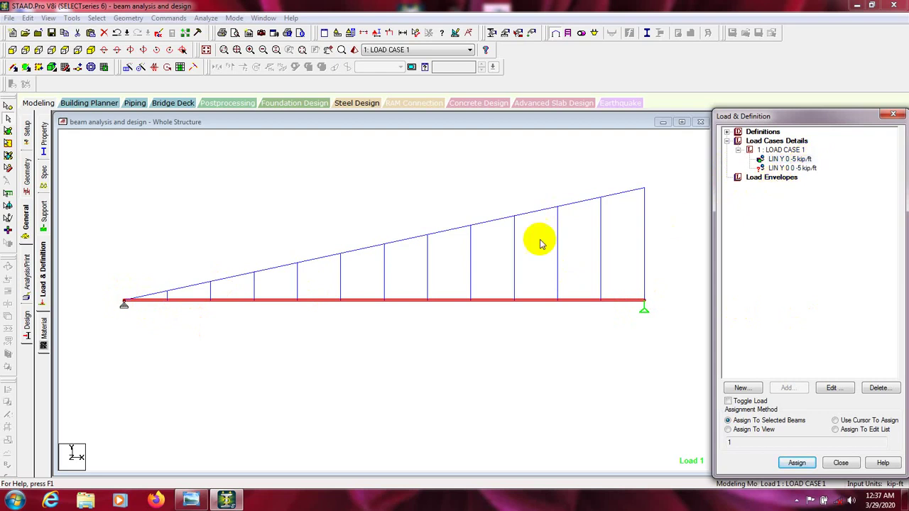
pyautogui.click(450, 345)
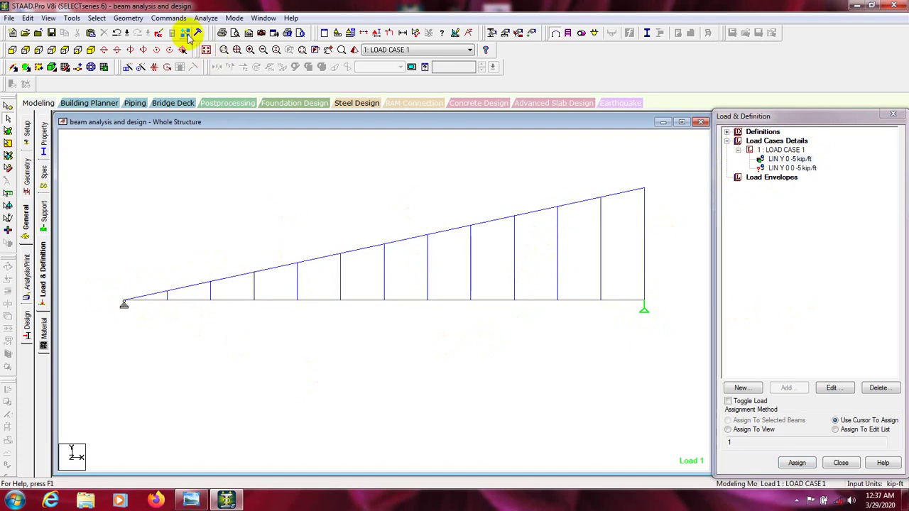
# Add a Perform Analysis command with the No Print option
pyautogui.click(168, 17)
pyautogui.click(171, 18)
pyautogui.click(170, 18)
pyautogui.moveTo(182, 203)
pyautogui.click(307, 203)
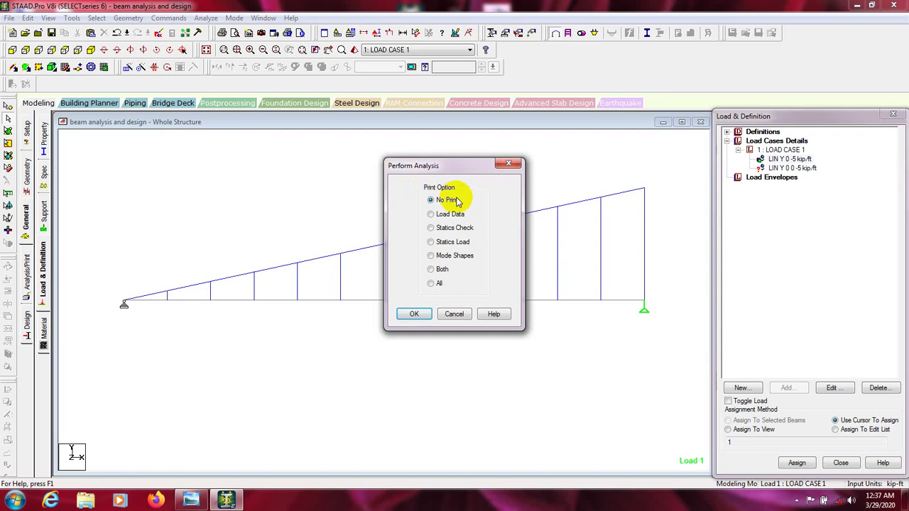
pyautogui.click(423, 315)
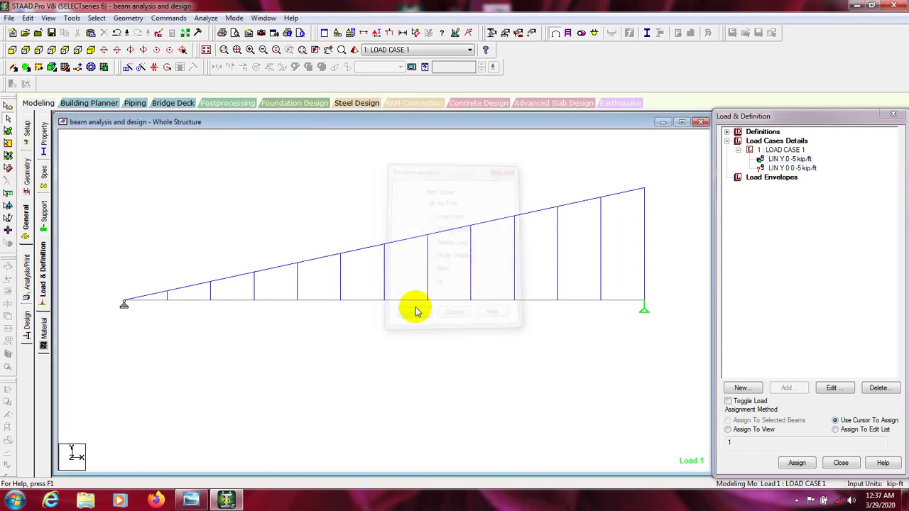
# Save the modified structure, run the analysis, and enter post-processing mode with LOAD CASE 1 selected for the results
pyautogui.click(205, 18)
pyautogui.click(217, 31)
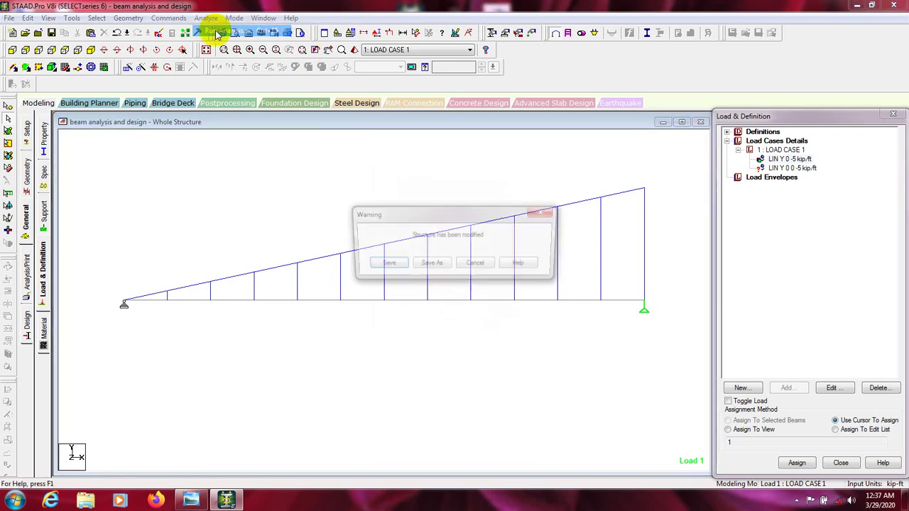
pyautogui.click(382, 264)
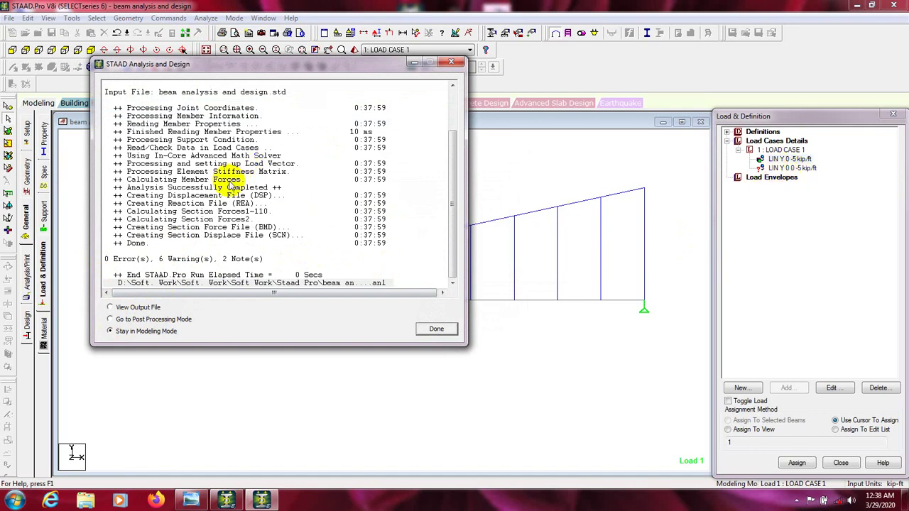
pyautogui.click(120, 319)
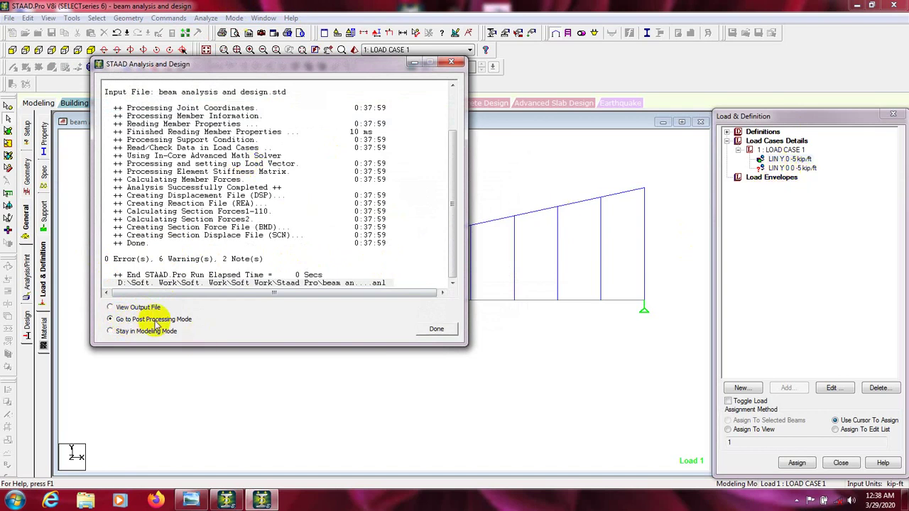
pyautogui.click(442, 329)
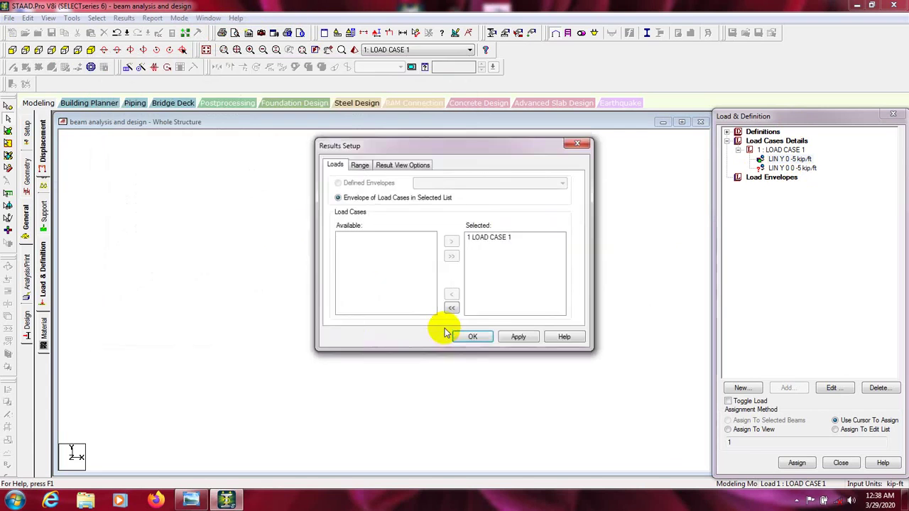
pyautogui.click(472, 338)
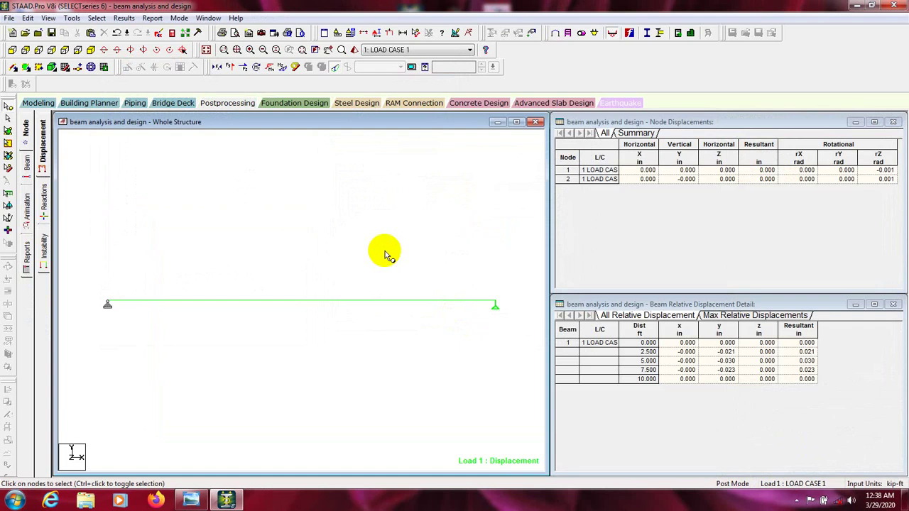
# Display the beam's support reactions, viewing the Shear Y diagram and replacing it with the Bending Z diagram
pyautogui.click(44, 201)
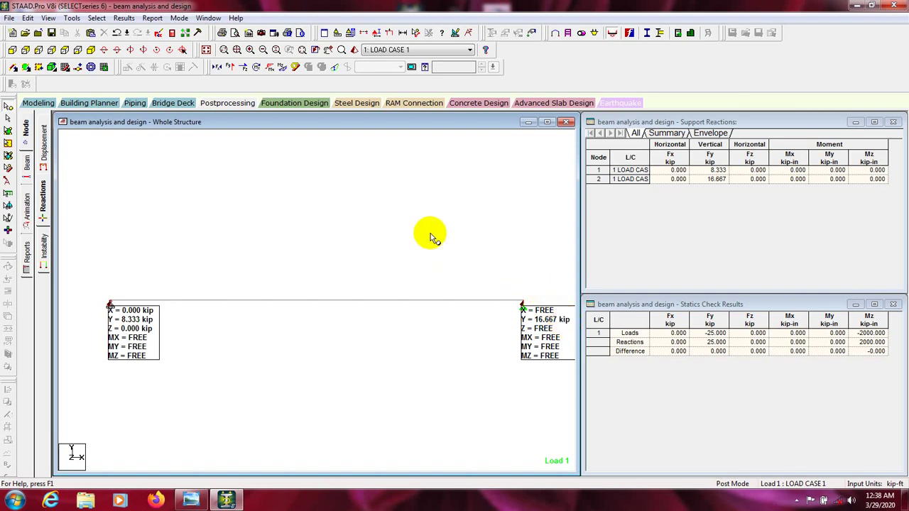
pyautogui.click(229, 68)
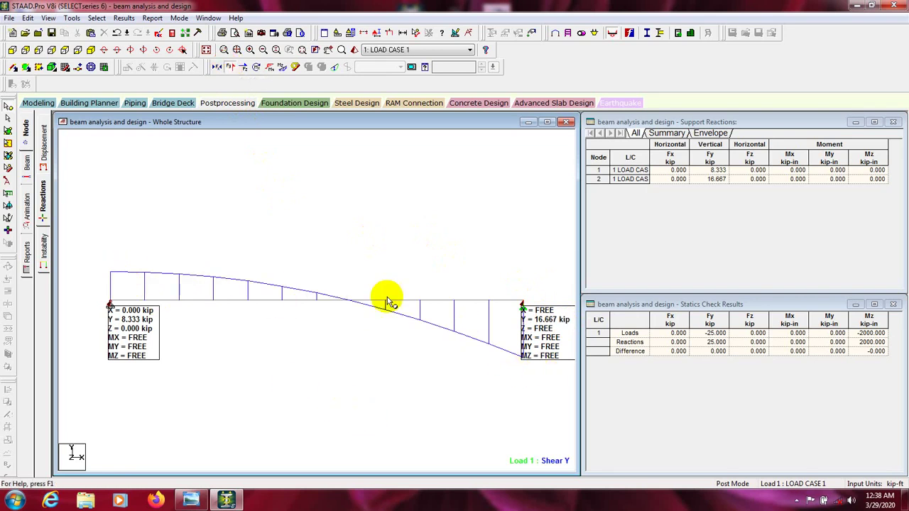
pyautogui.click(229, 67)
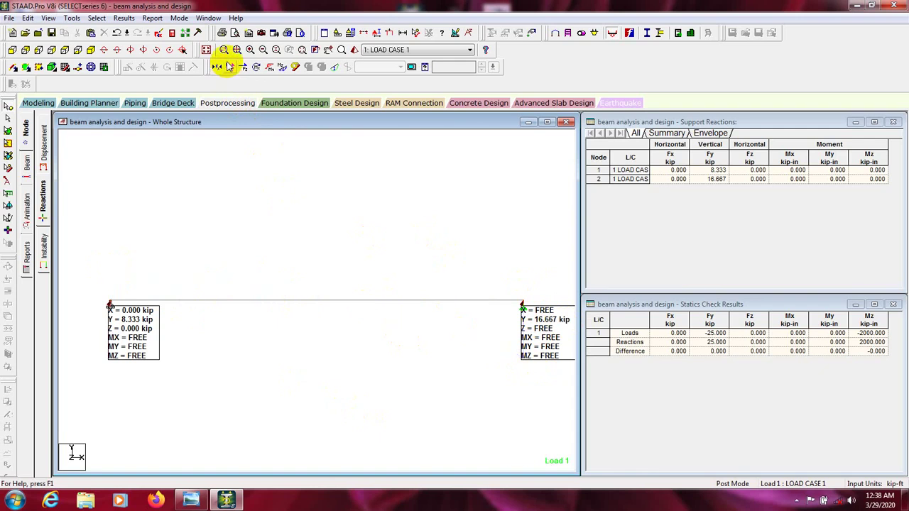
pyautogui.click(283, 69)
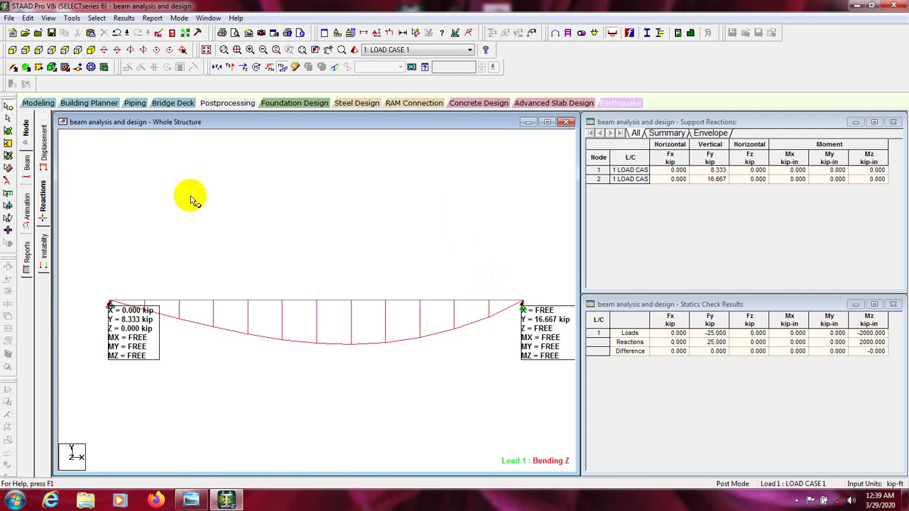
# Return to modeling mode and delete the LIN Y 0 -5 kip/ft load from LOAD CASE 1, discarding the analysis result files
pyautogui.click(36, 104)
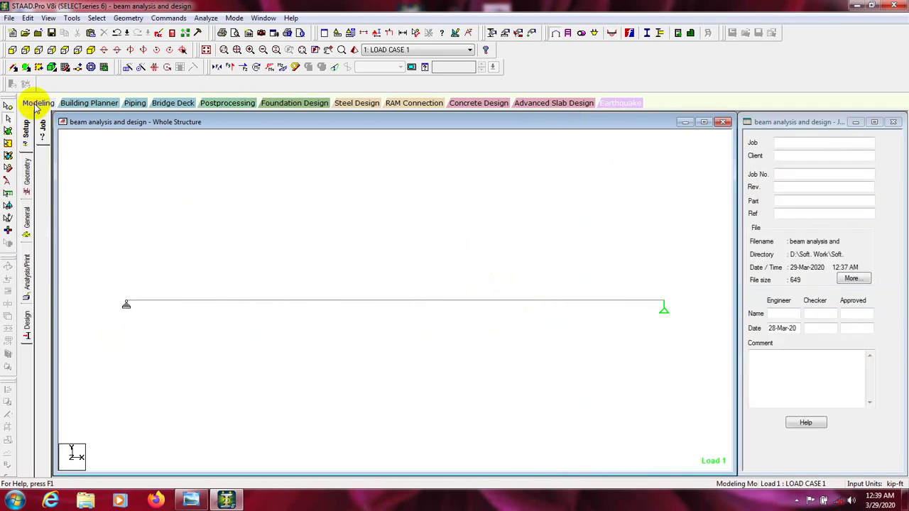
pyautogui.click(534, 33)
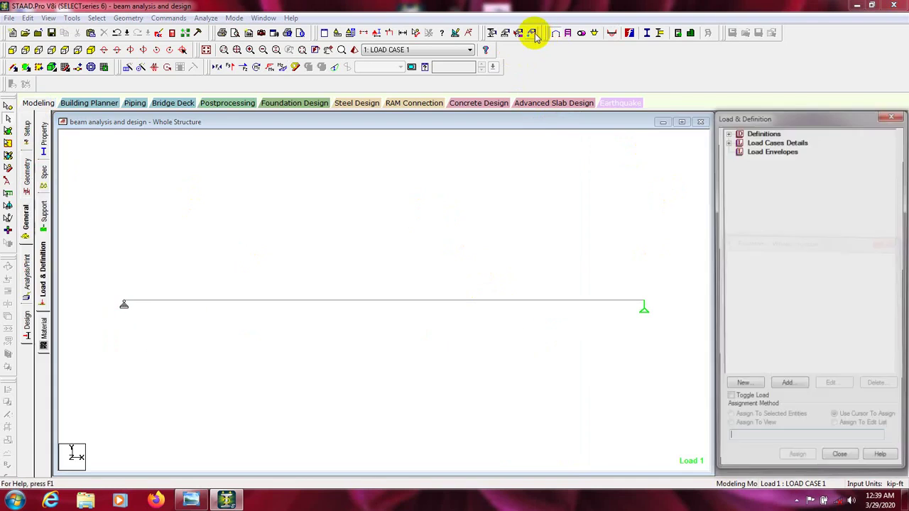
pyautogui.click(727, 140)
pyautogui.click(738, 150)
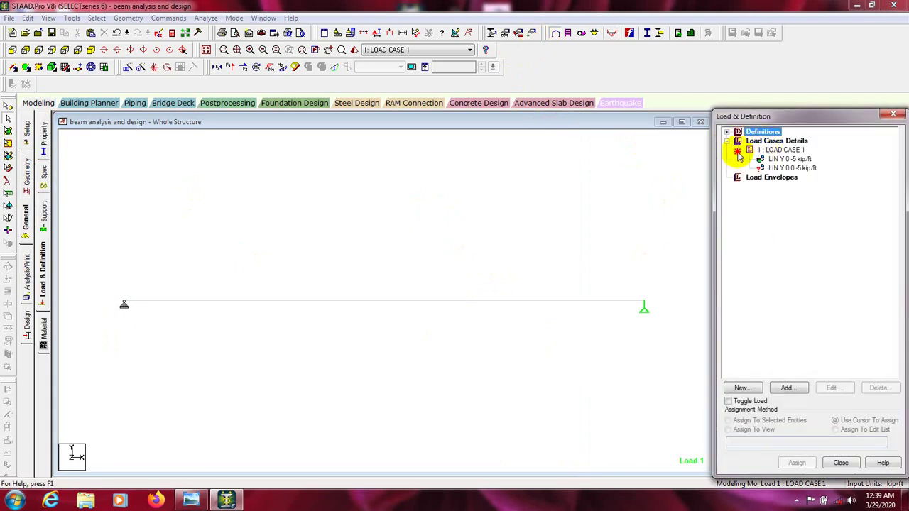
pyautogui.click(784, 159)
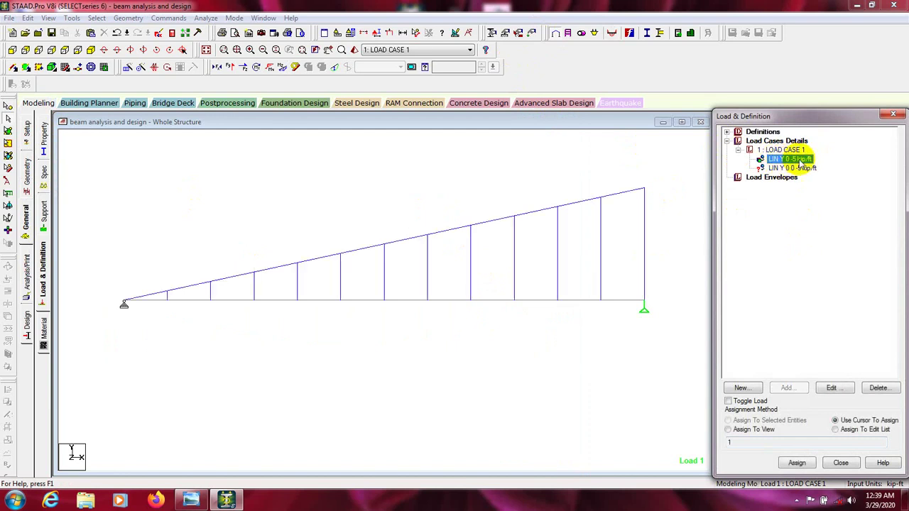
pyautogui.click(878, 387)
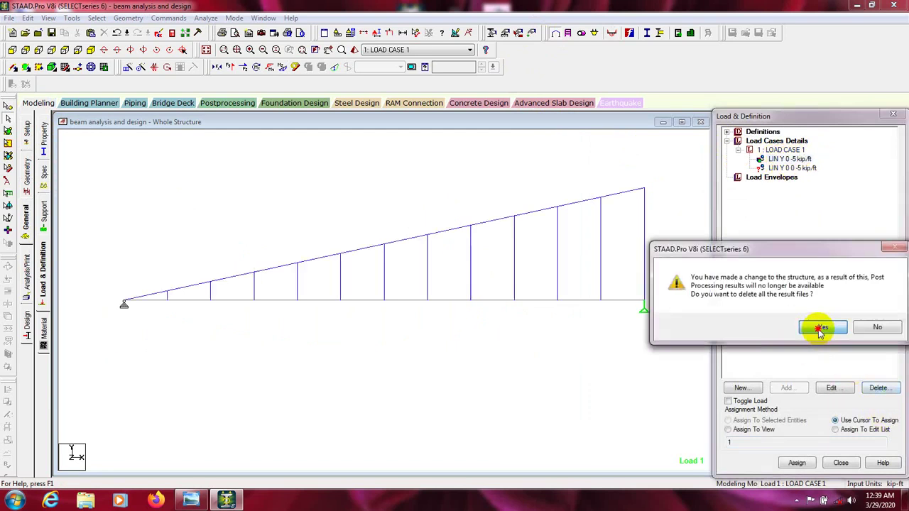
pyautogui.click(761, 328)
# Assign the triangular load LIN Y 0 0 -5 kip/ft to the beam using the Assign To View method
pyautogui.click(790, 168)
pyautogui.click(805, 160)
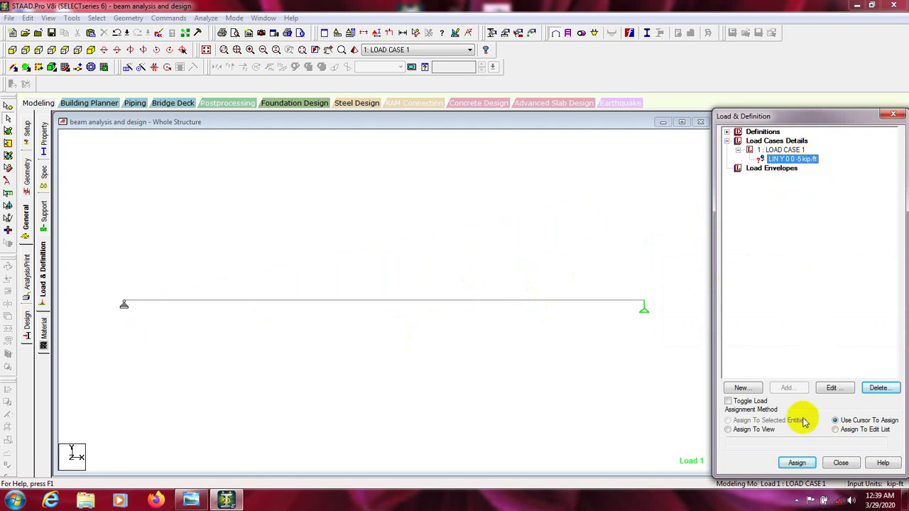
pyautogui.click(740, 430)
pyautogui.click(796, 462)
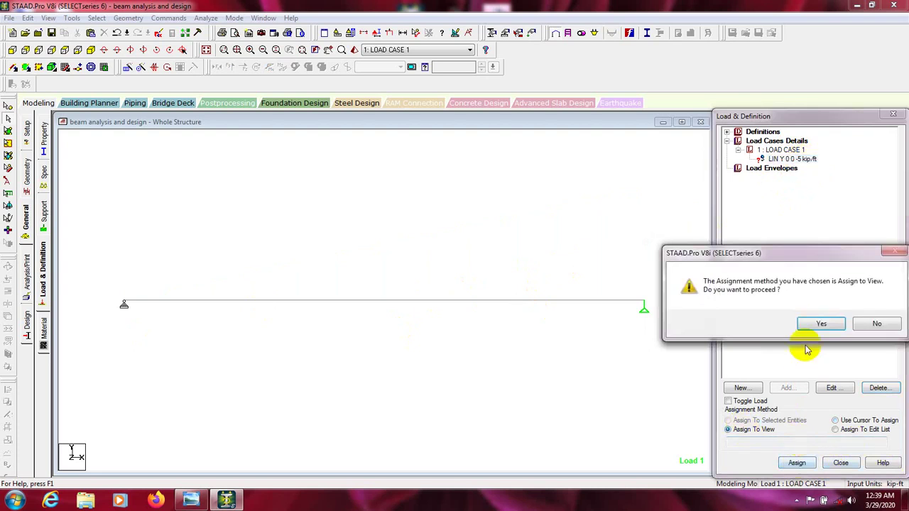
pyautogui.click(821, 322)
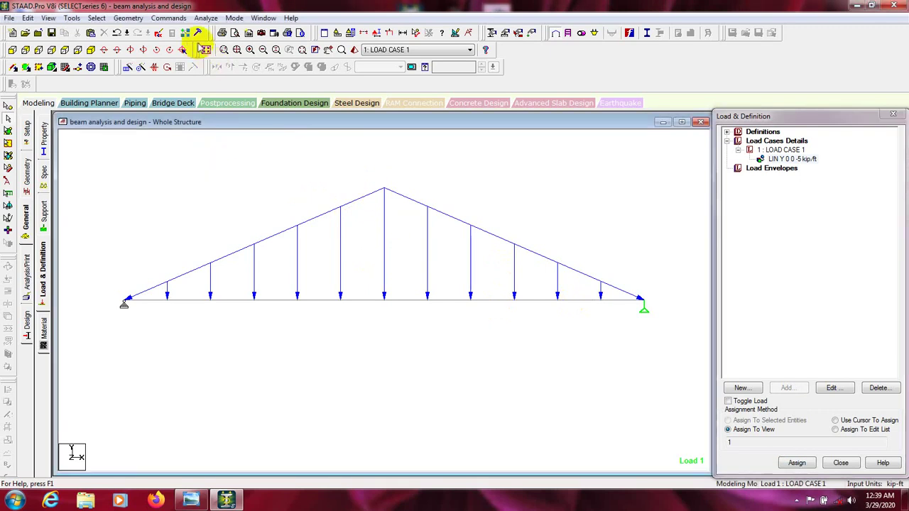
# Define a Perform Analysis command with the No Print option for the triangular load
pyautogui.click(174, 18)
pyautogui.moveTo(197, 201)
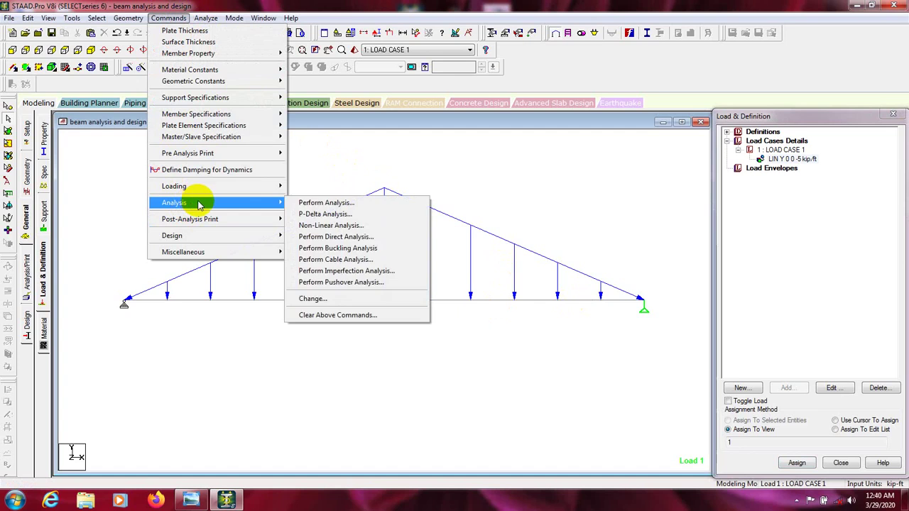
pyautogui.click(325, 204)
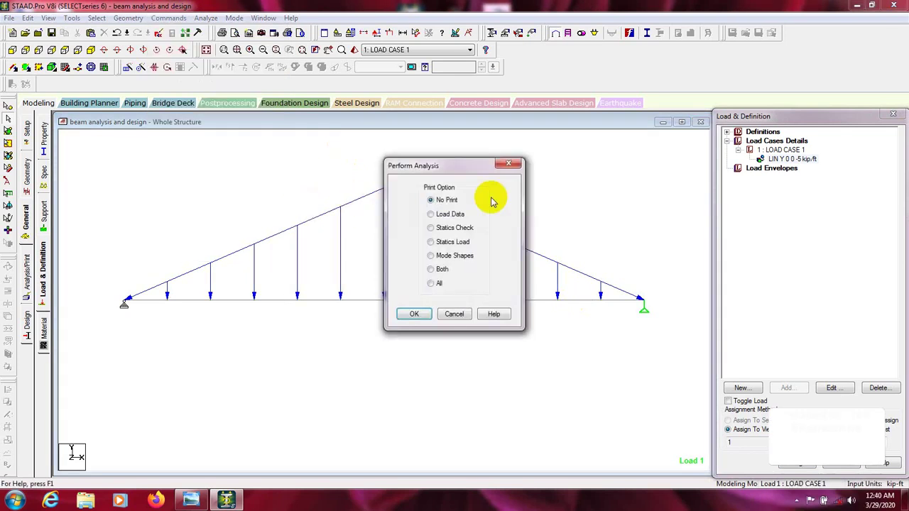
pyautogui.click(413, 314)
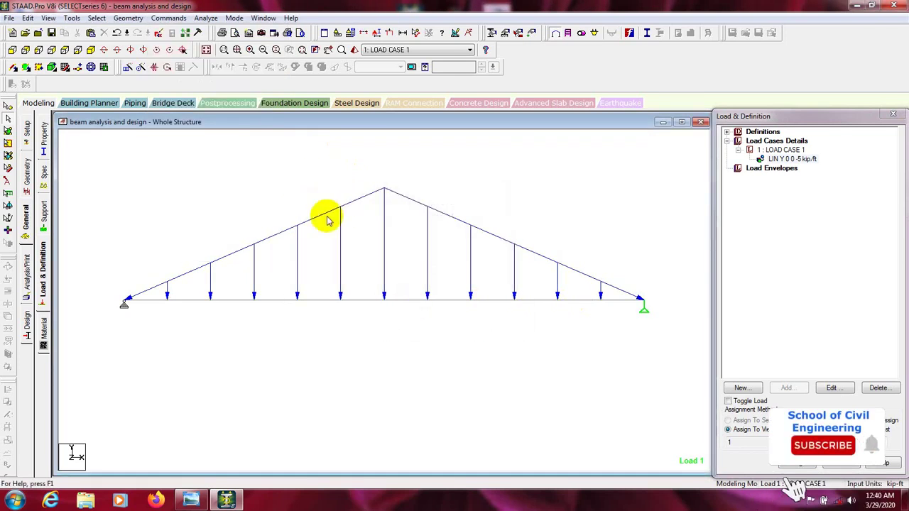
# Save and analyse the structure with the triangular load, and open the LOAD CASE 1 results in post-processing mode
pyautogui.click(206, 19)
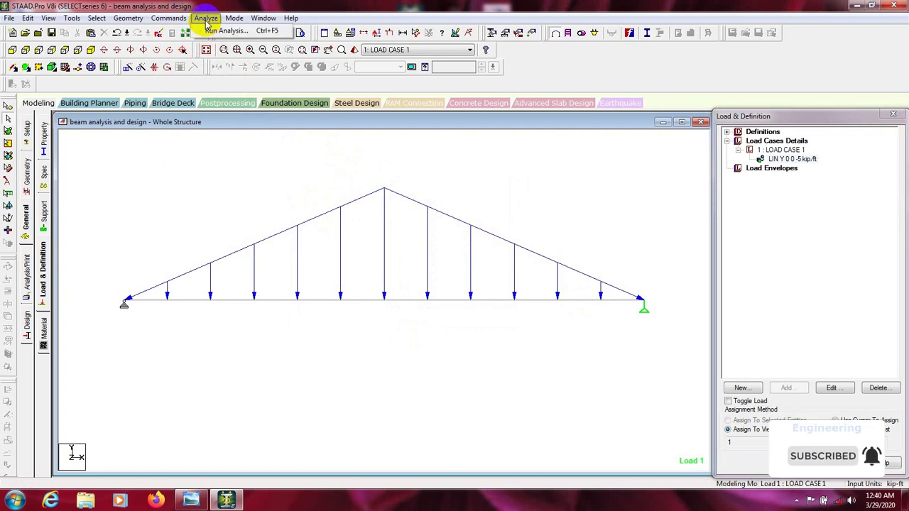
pyautogui.click(217, 29)
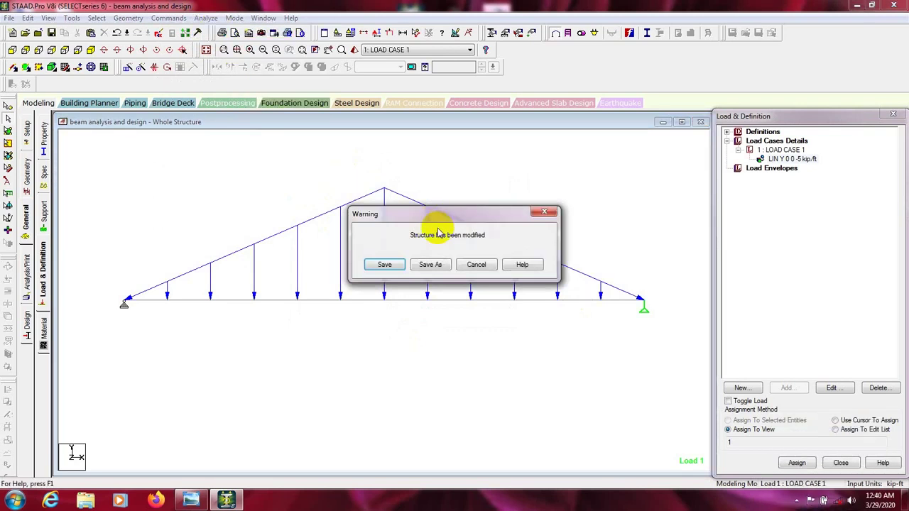
pyautogui.click(384, 264)
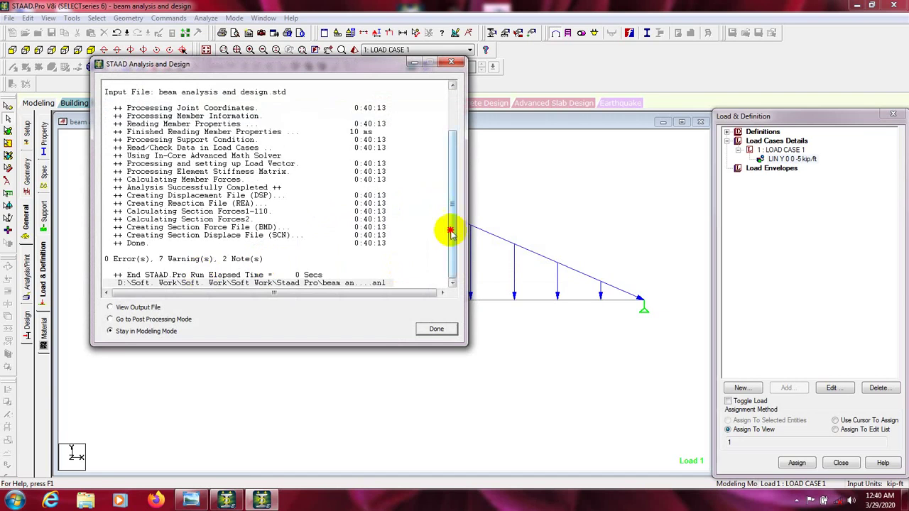
pyautogui.click(107, 319)
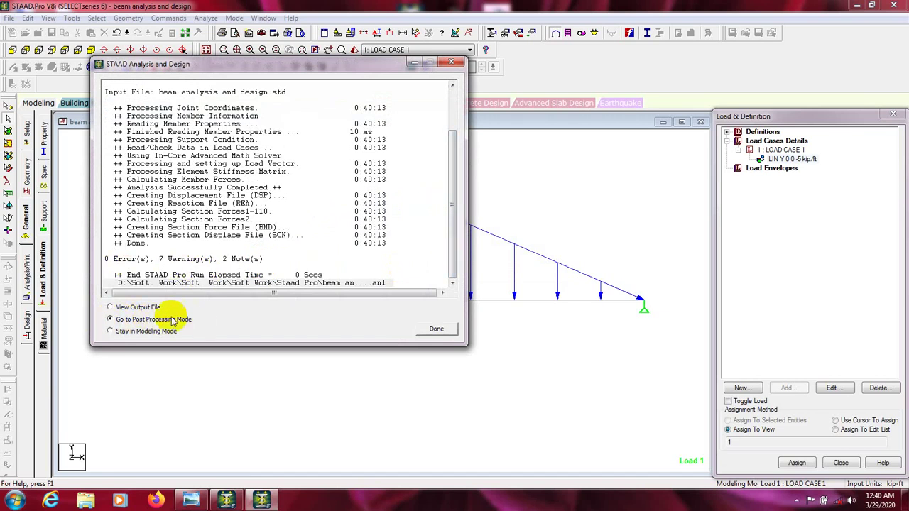
pyautogui.click(450, 329)
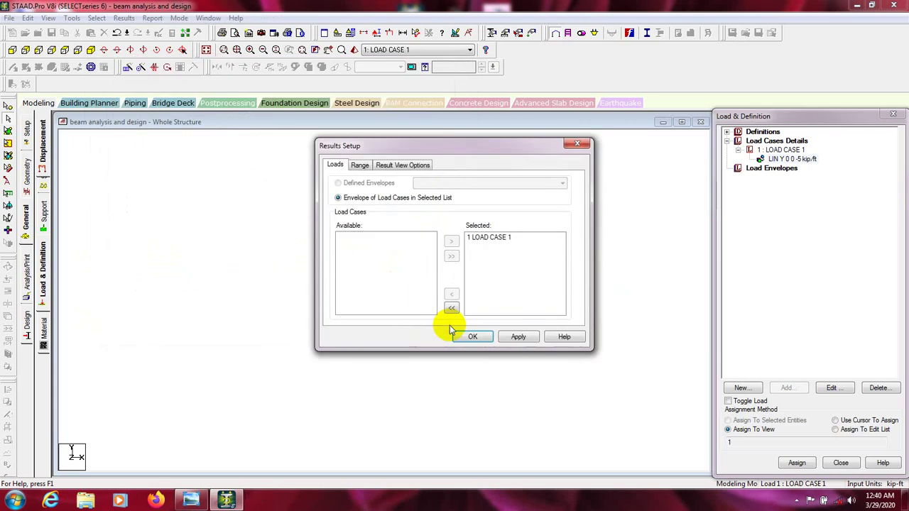
pyautogui.click(473, 337)
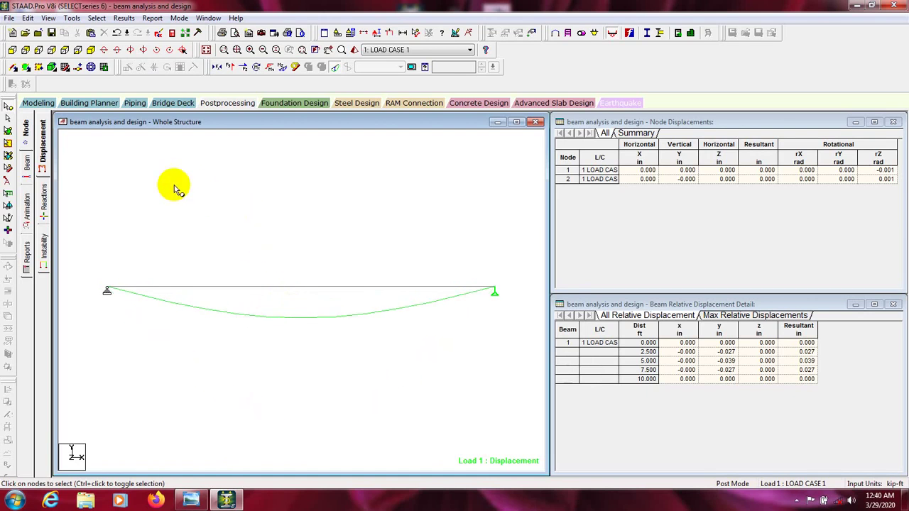
# Show the support reactions for the triangular load and view the beam's Shear Y and Bending Z diagrams
pyautogui.click(44, 201)
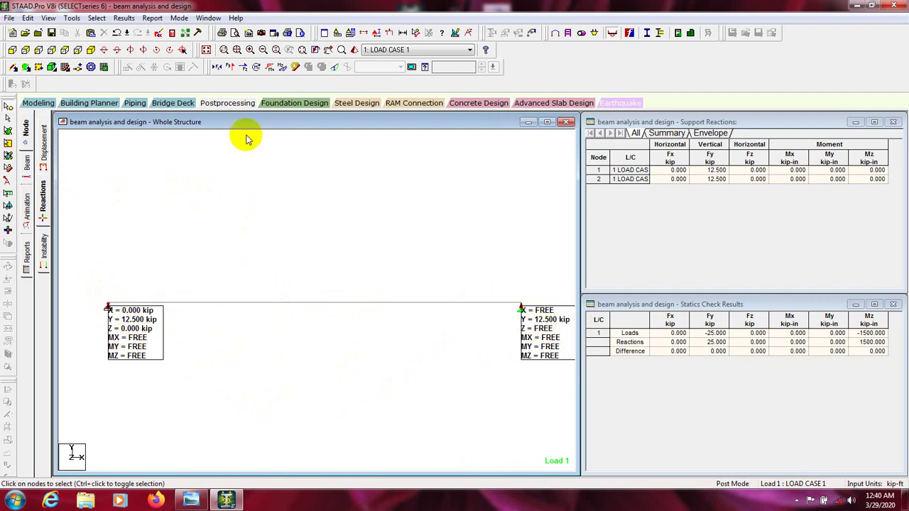
pyautogui.click(229, 67)
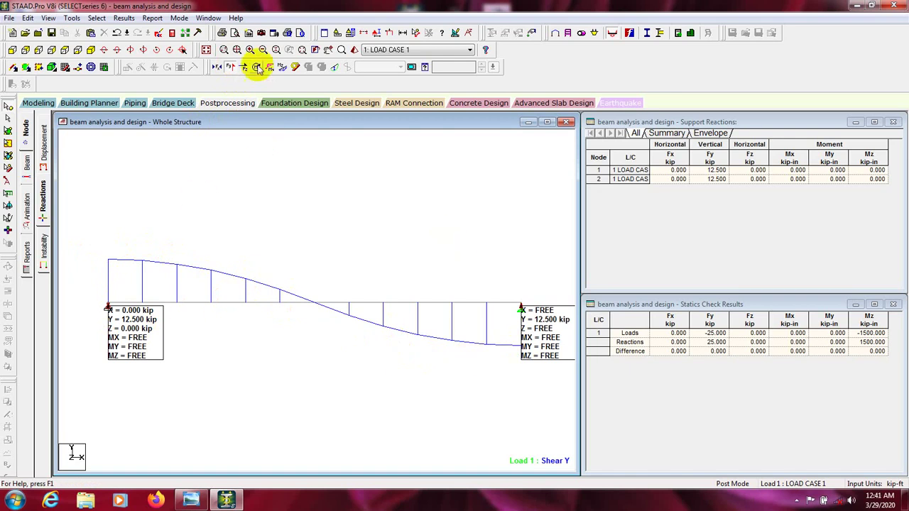
pyautogui.click(218, 66)
pyautogui.click(230, 67)
pyautogui.click(217, 66)
pyautogui.click(281, 69)
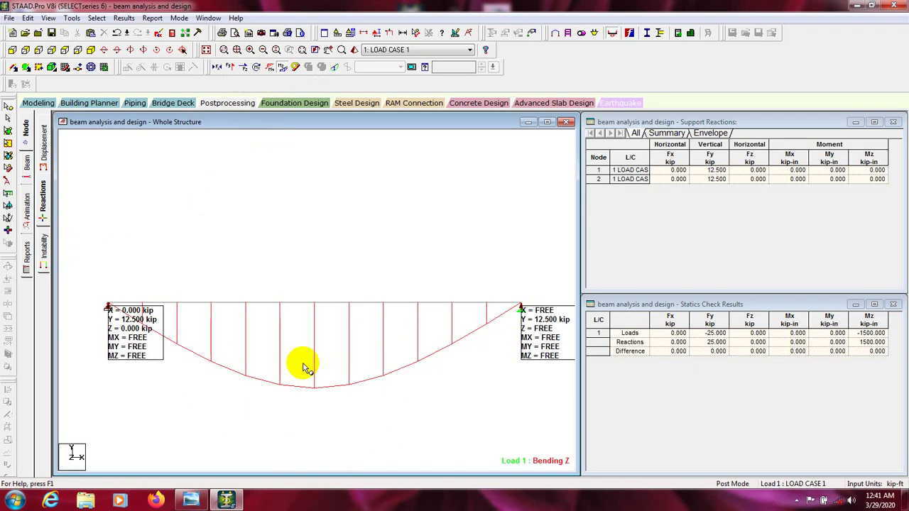
# Open the beam's member details and examine its geometry and section properties
pyautogui.click(8, 120)
pyautogui.click(326, 304)
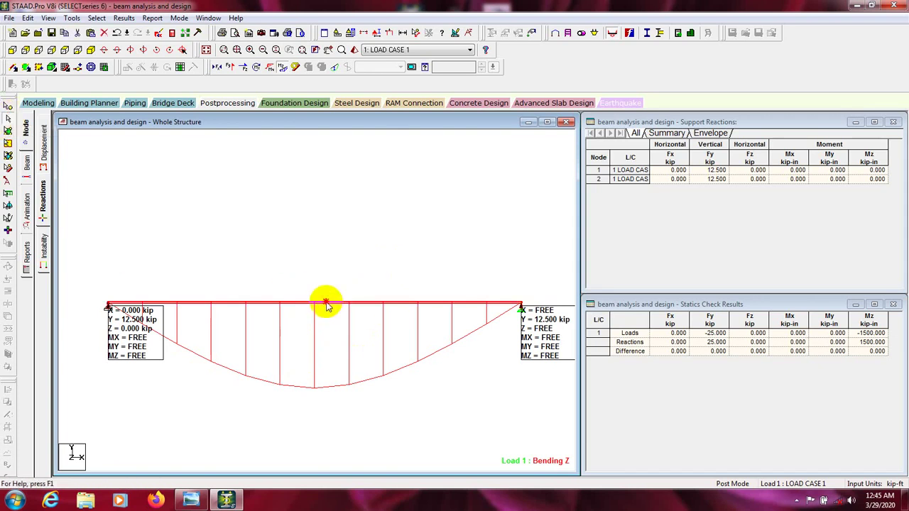
pyautogui.doubleClick(327, 307)
pyautogui.moveTo(438, 118); pyautogui.dragTo(419, 119)
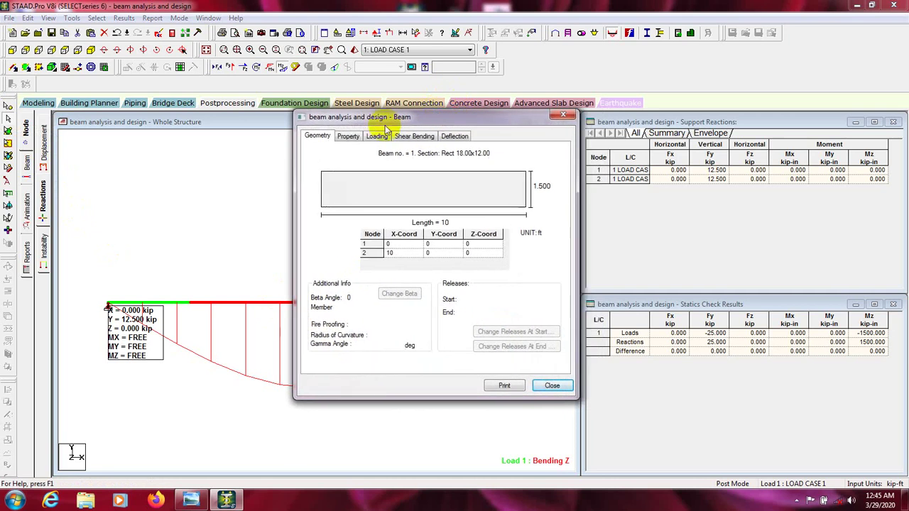
pyautogui.click(348, 136)
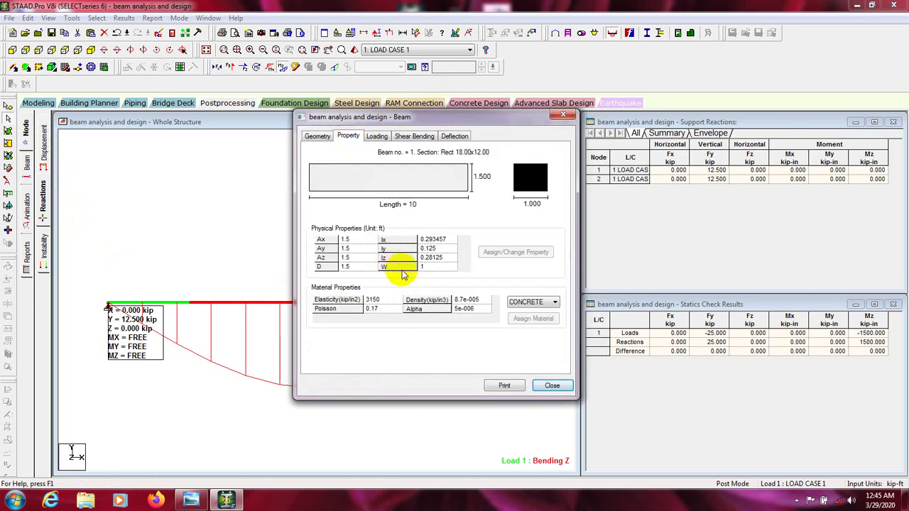
# Examine the beam's assigned loading and its section forces with the Shear - Y diagram shown
pyautogui.click(377, 137)
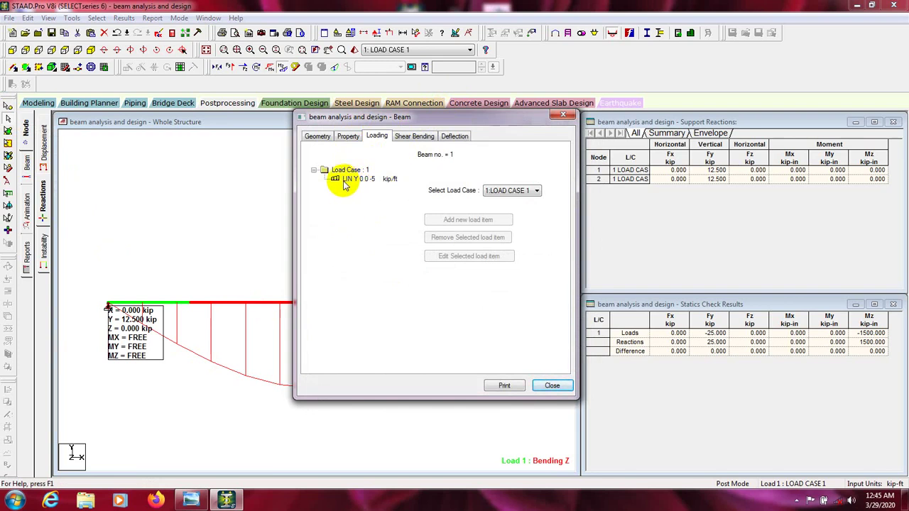
pyautogui.click(411, 137)
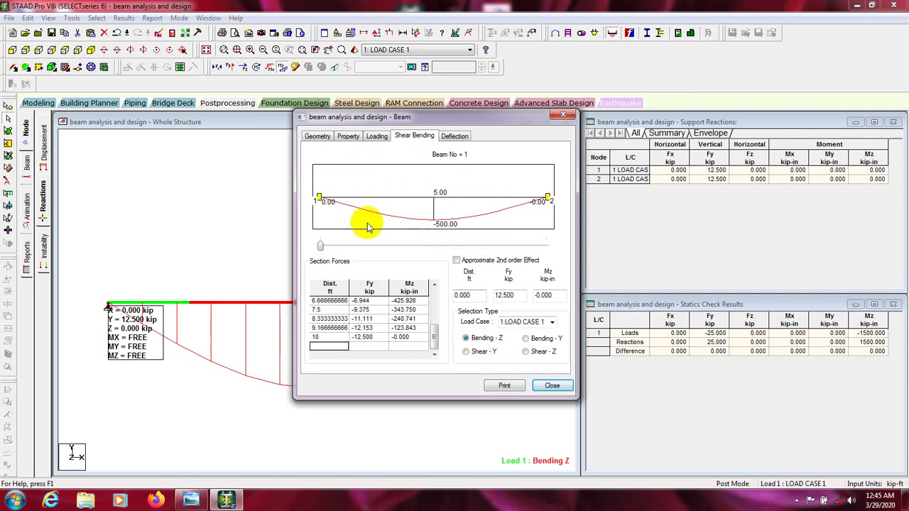
pyautogui.click(475, 354)
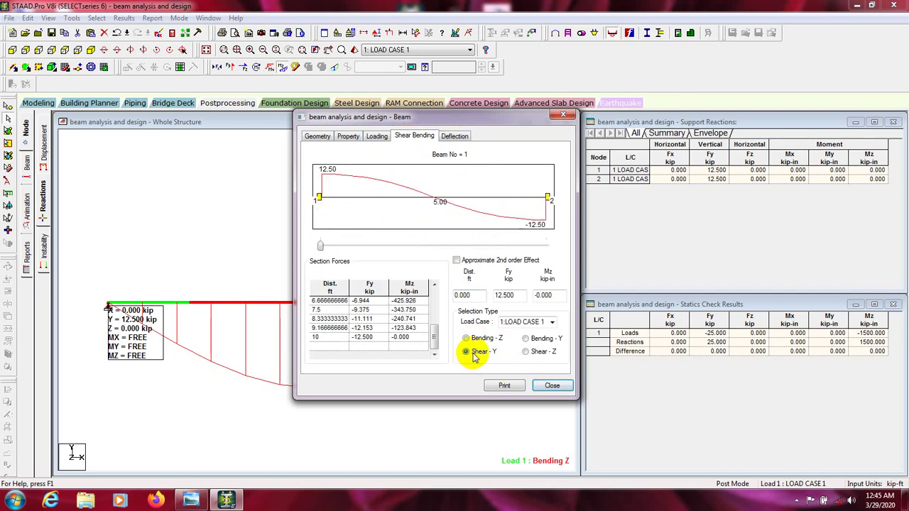
# Examine the beam's shear force and bending moment at several distances along its length, and close the member details
pyautogui.moveTo(320, 246); pyautogui.dragTo(454, 250)
pyautogui.doubleClick(470, 295)
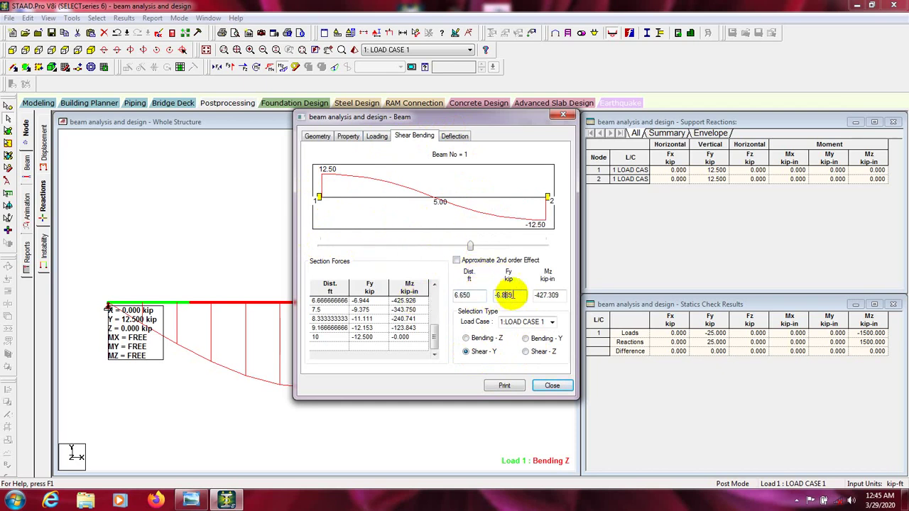
pyautogui.click(563, 295)
pyautogui.moveTo(470, 245); pyautogui.dragTo(536, 248)
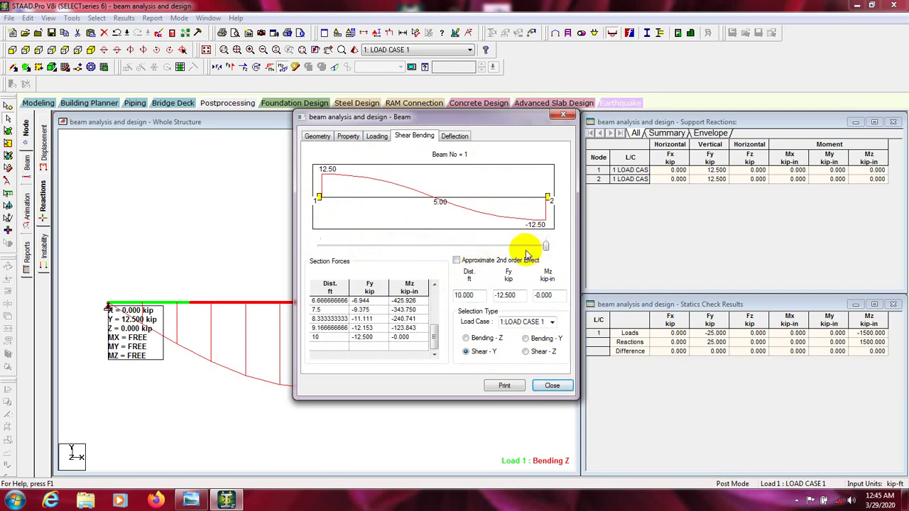
pyautogui.click(552, 384)
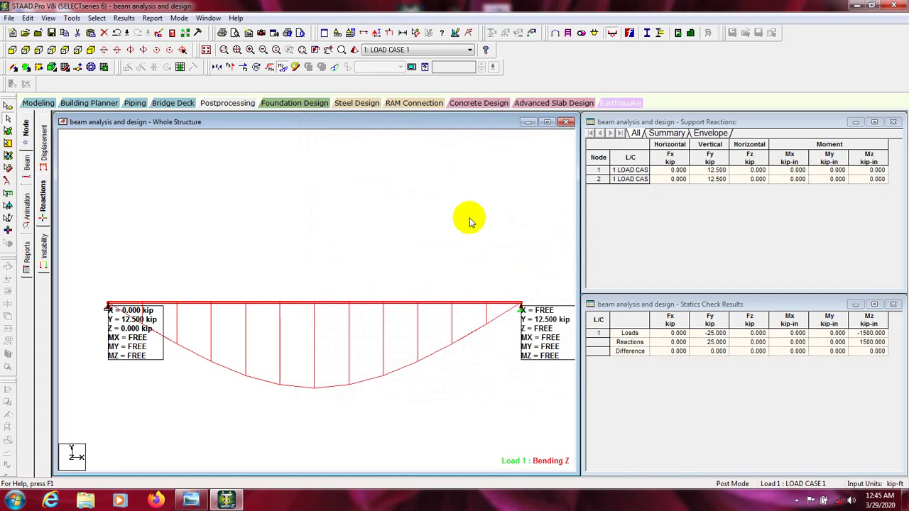
pyautogui.click(499, 219)
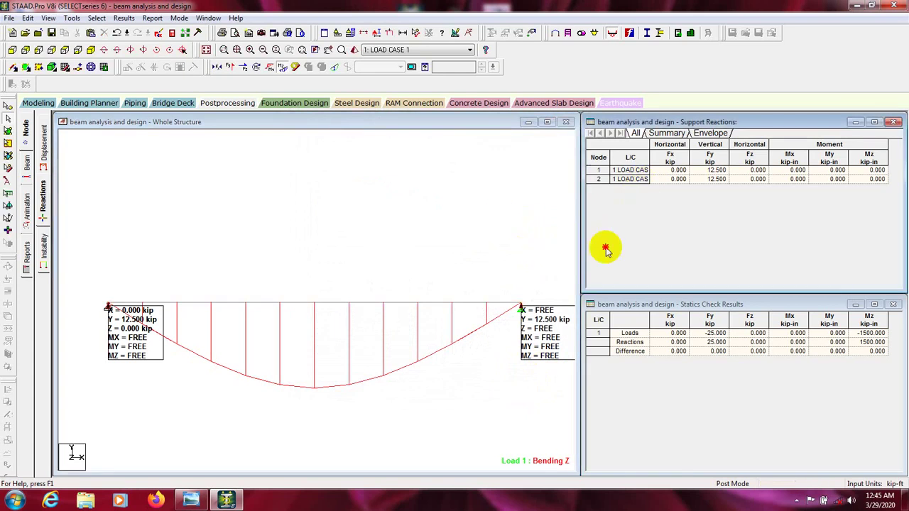
pyautogui.click(642, 386)
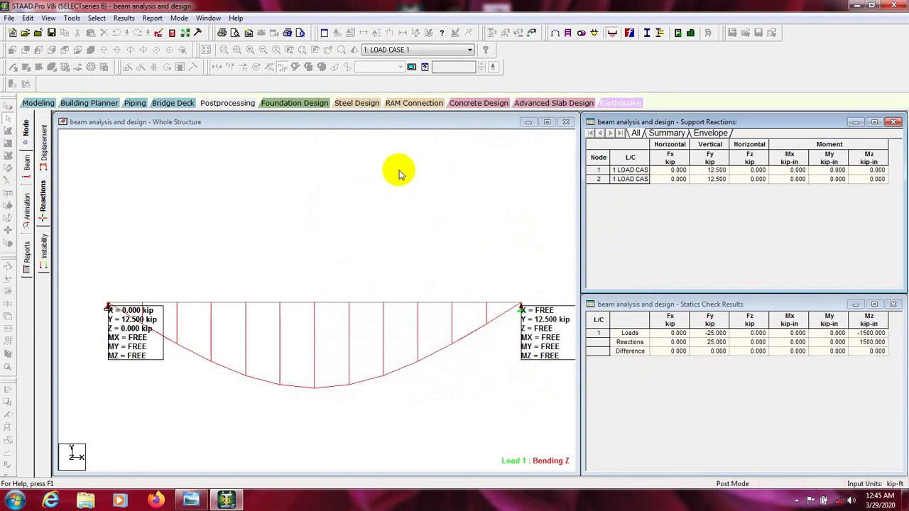
# Return to modeling mode and delete the LIN Y 0 0 -5 kip/ft load from LOAD CASE 1
pyautogui.click(32, 104)
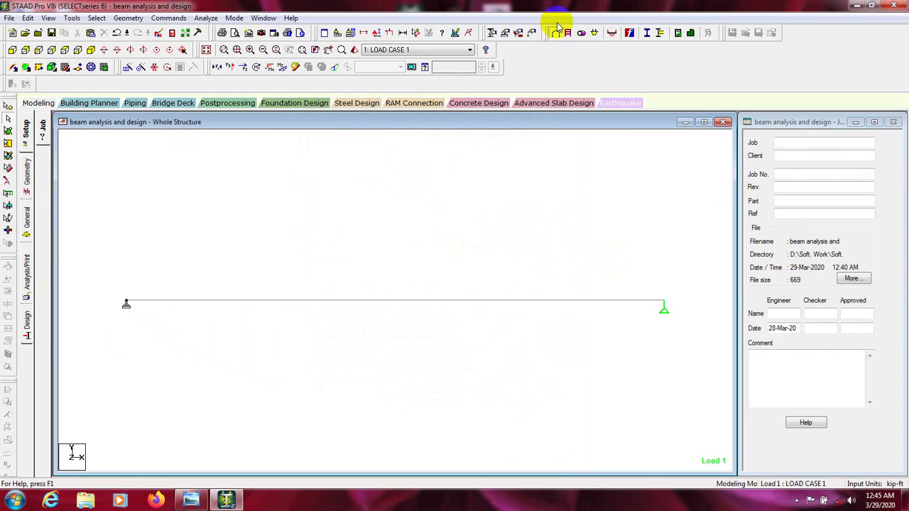
pyautogui.click(532, 34)
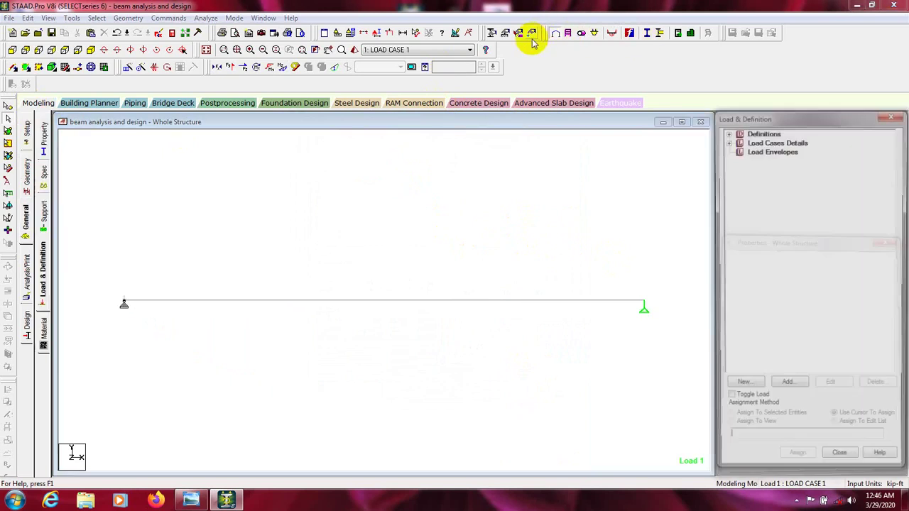
pyautogui.click(726, 140)
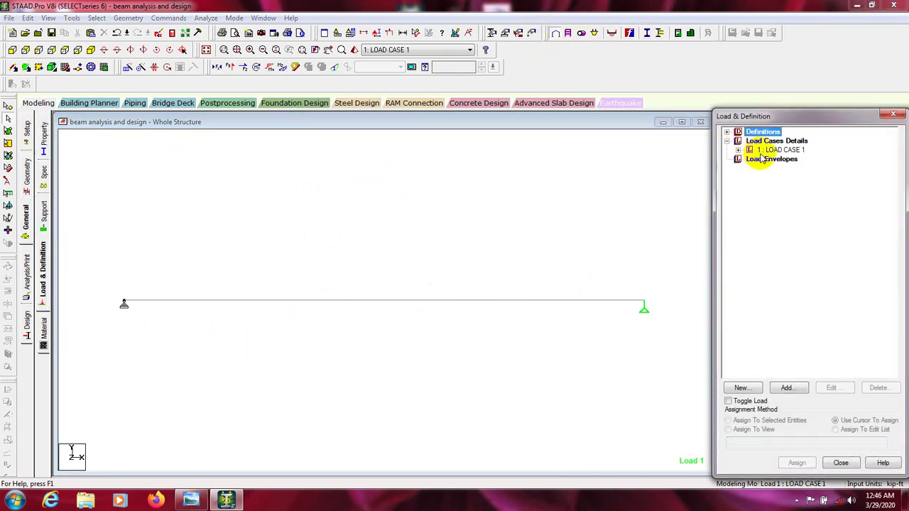
pyautogui.click(738, 150)
pyautogui.click(781, 159)
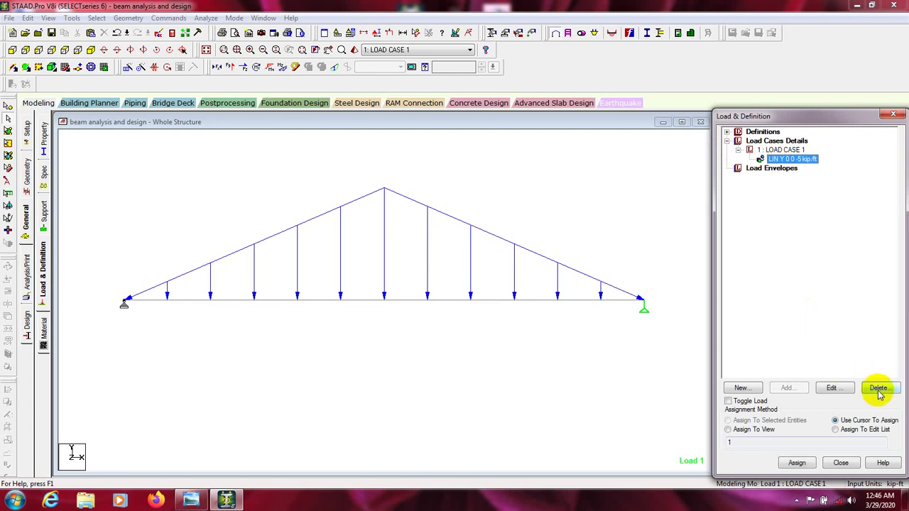
pyautogui.click(879, 389)
pyautogui.click(823, 327)
# Open the definition of a new Trapezoidal member load for LOAD CASE 1
pyautogui.click(781, 150)
pyautogui.click(787, 388)
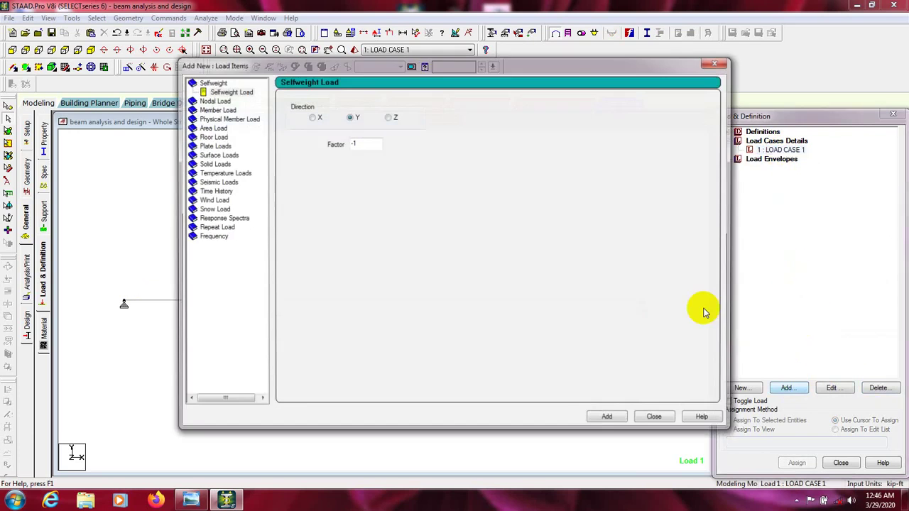
pyautogui.click(213, 109)
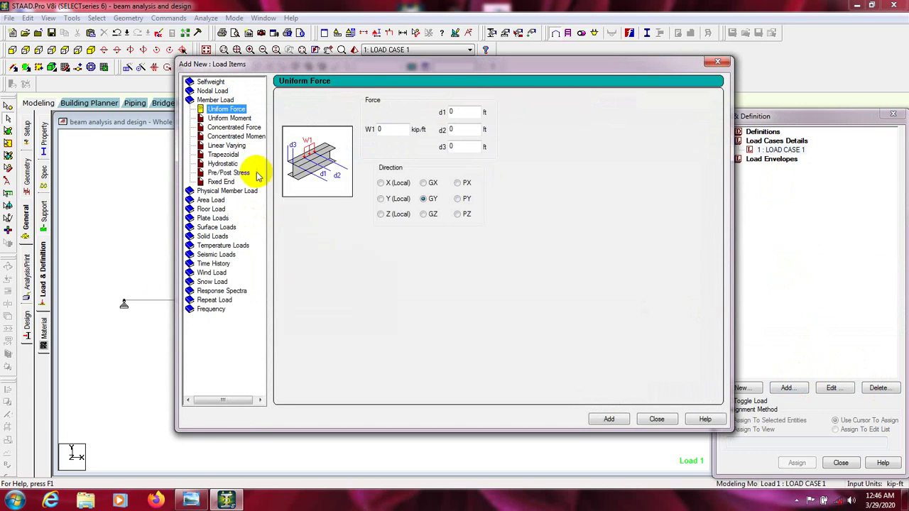
pyautogui.click(224, 154)
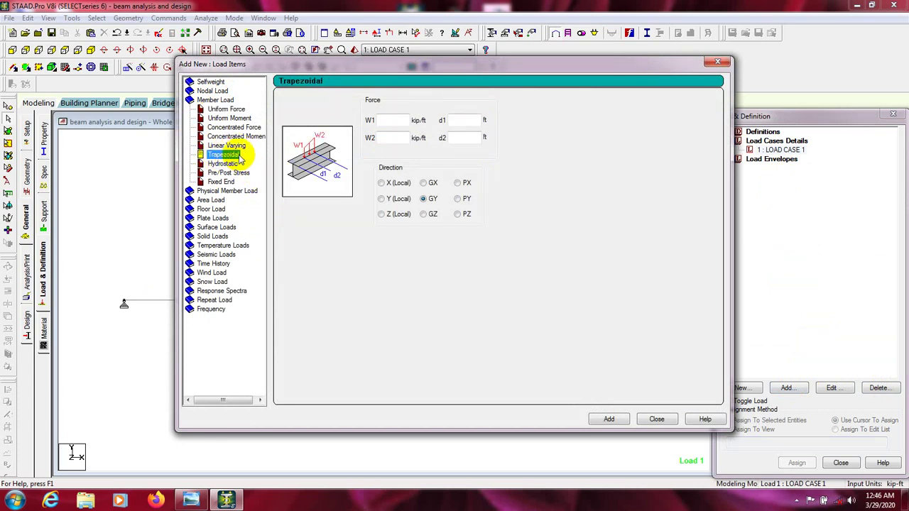
pyautogui.moveTo(394, 67); pyautogui.dragTo(600, 57)
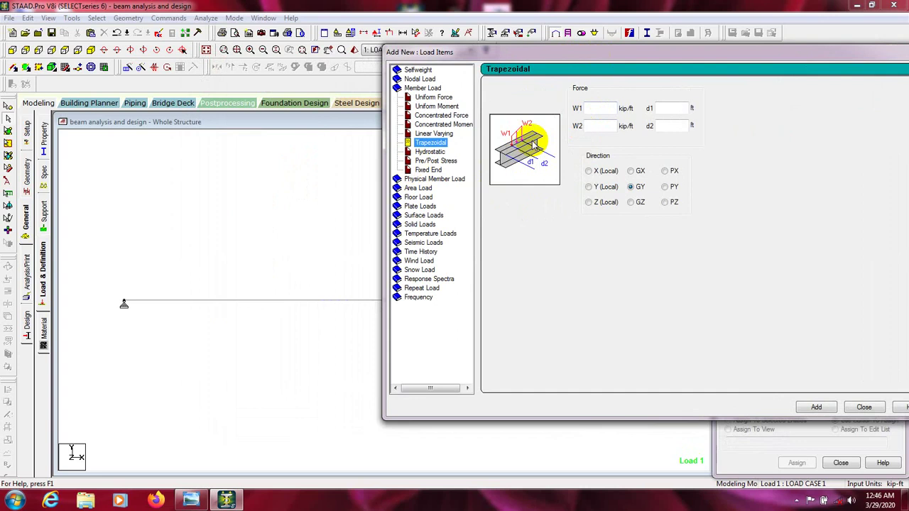
pyautogui.moveTo(565, 51); pyautogui.dragTo(587, 51)
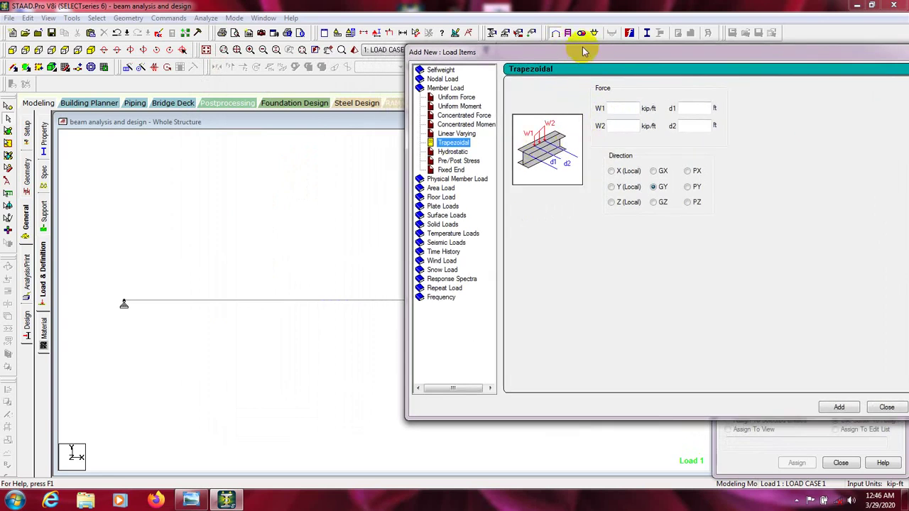
pyautogui.moveTo(583, 51); pyautogui.dragTo(599, 51)
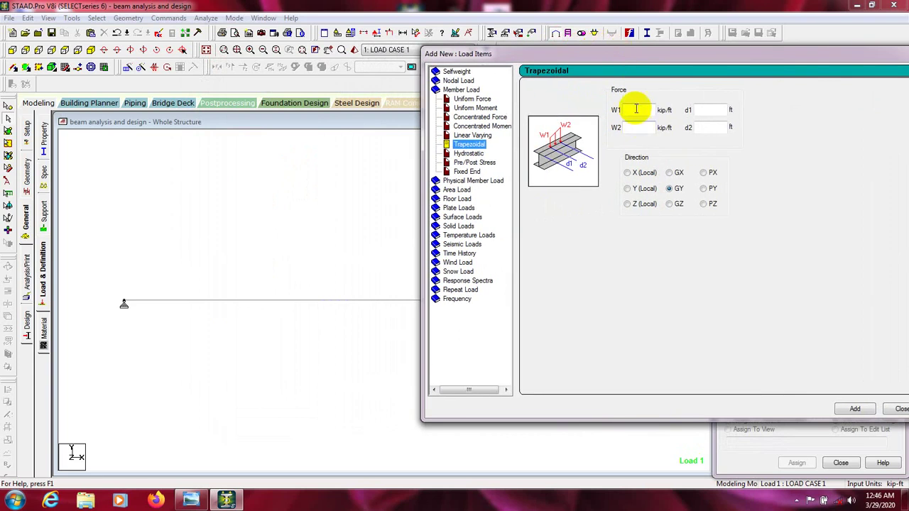
# Add a trapezoidal load in GY with W1 0 and W2 -2 kip/ft, from d1 0 to d2 5 ft
pyautogui.click(710, 110)
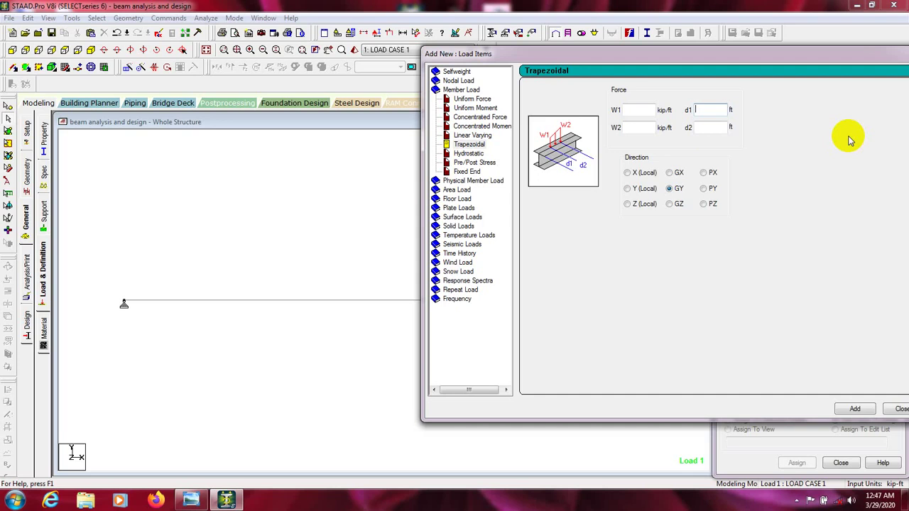
pyautogui.click(716, 126)
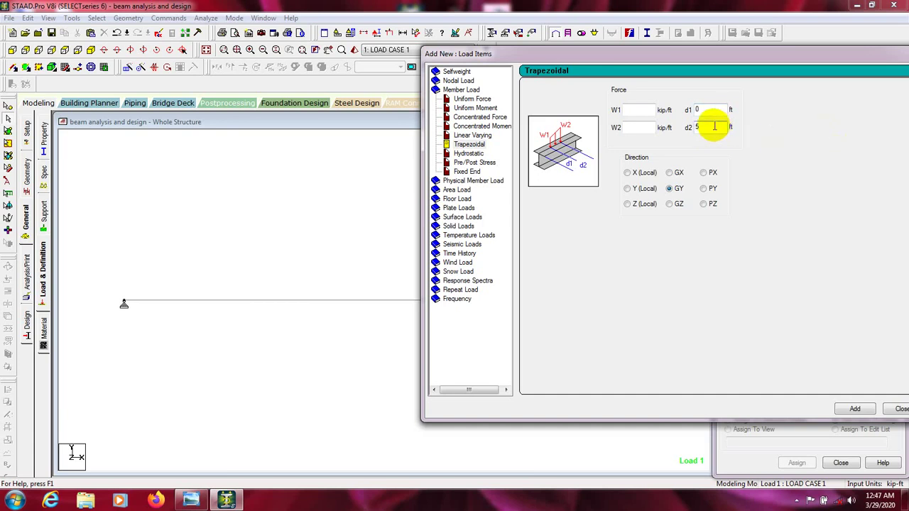
pyautogui.click(625, 111)
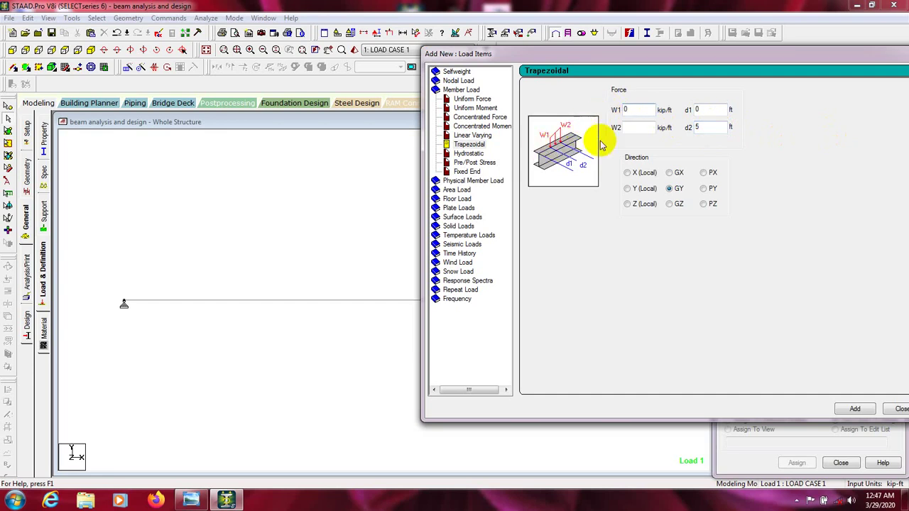
pyautogui.click(628, 129)
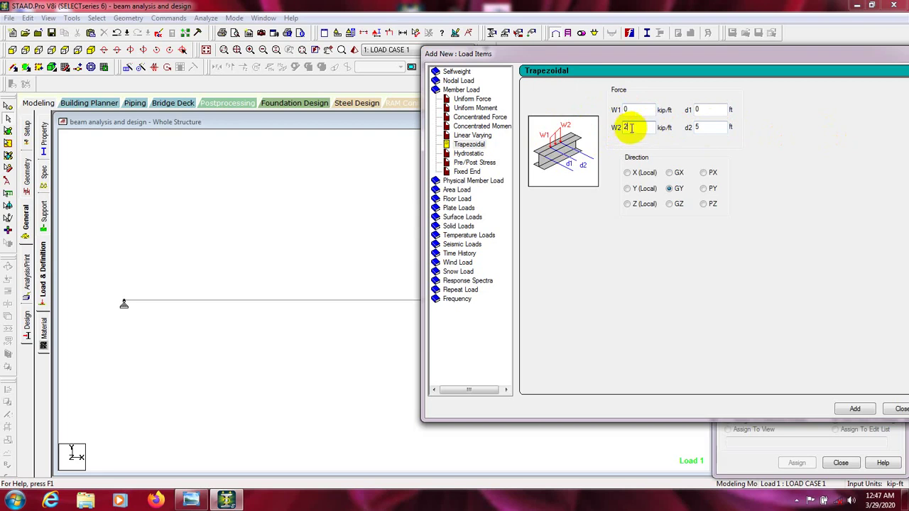
pyautogui.doubleClick(625, 127)
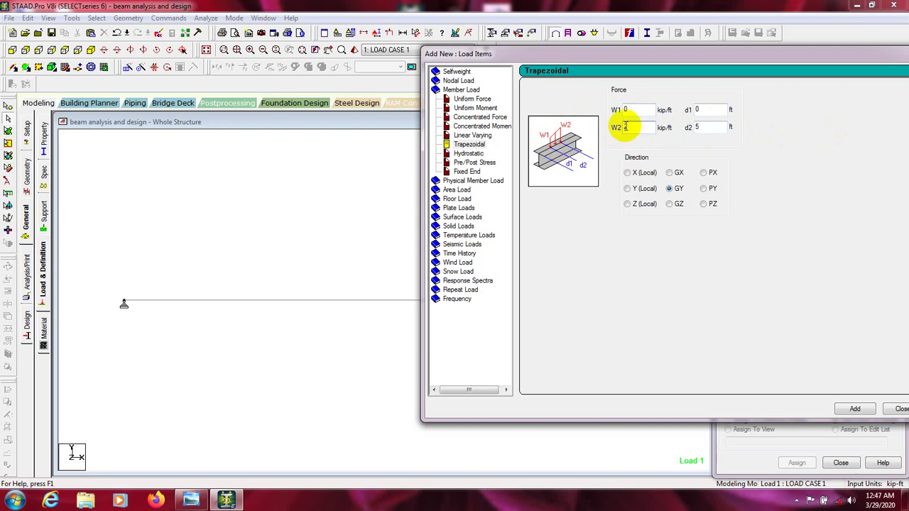
pyautogui.write('-2')
pyautogui.moveTo(774, 52); pyautogui.dragTo(714, 53)
pyautogui.click(804, 409)
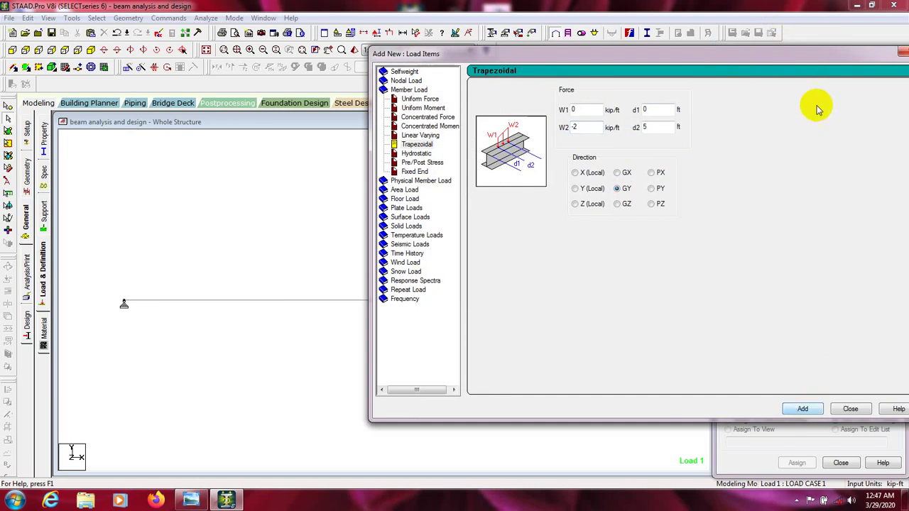
pyautogui.moveTo(831, 52); pyautogui.dragTo(676, 64)
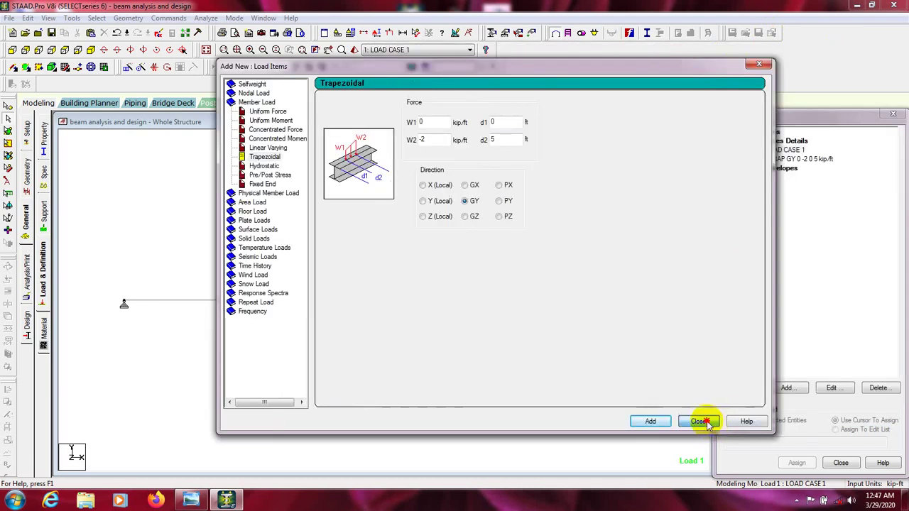
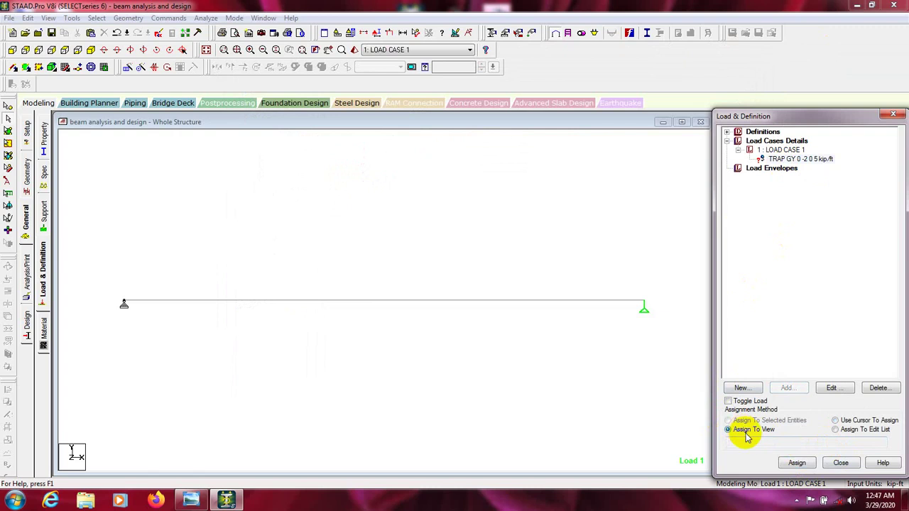
# Assign the trapezoidal load on the beam's first 5 ft to the view, and delete it from the load case
pyautogui.click(796, 462)
pyautogui.click(807, 324)
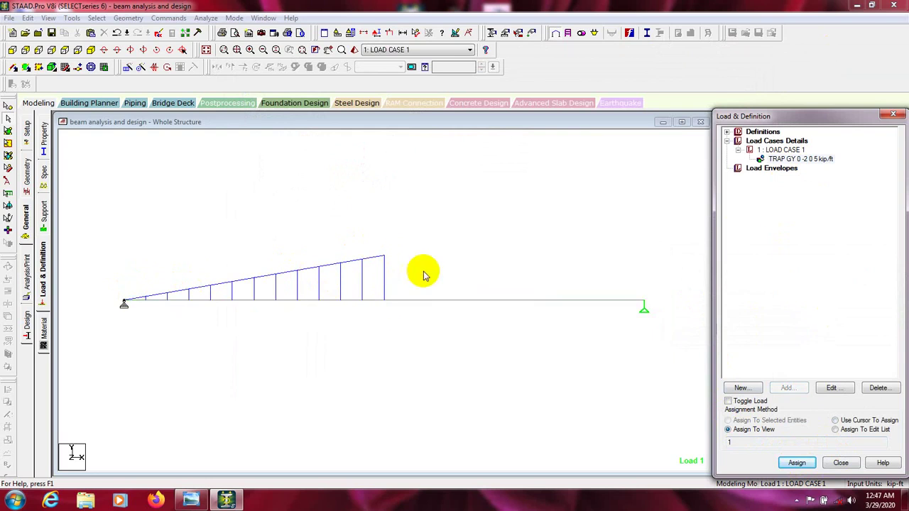
pyautogui.click(809, 159)
pyautogui.click(878, 387)
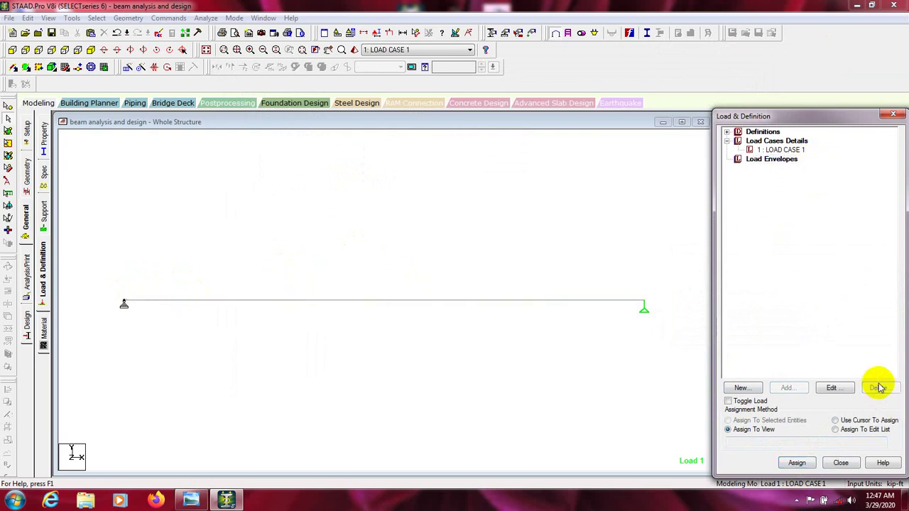
# Add a trapezoidal member load to LOAD CASE 1 in GY with W1 -2 and W2 0 kip/ft, from d1 5 to d2 10 ft
pyautogui.click(779, 150)
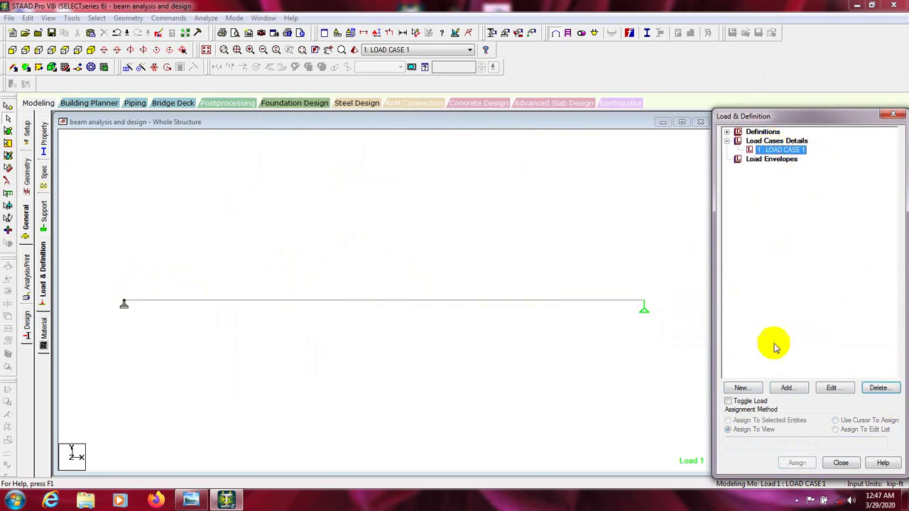
pyautogui.click(787, 387)
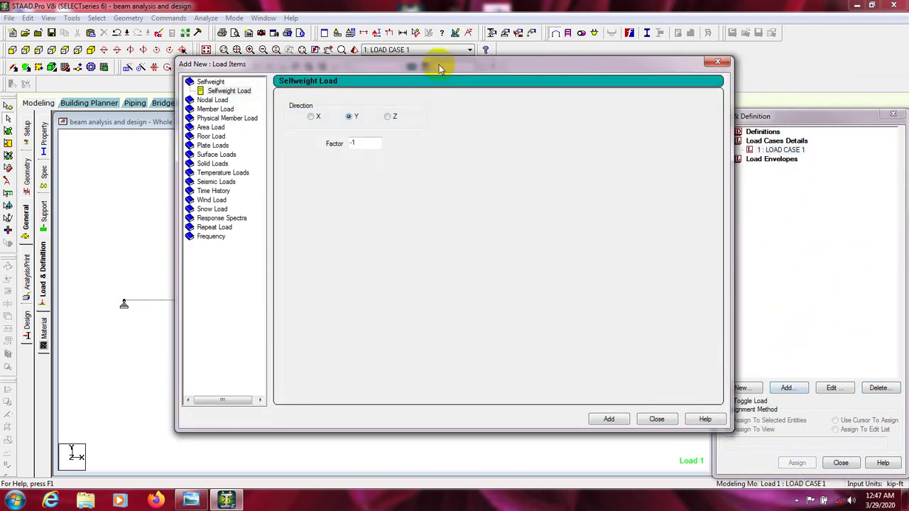
pyautogui.moveTo(439, 67); pyautogui.dragTo(462, 66)
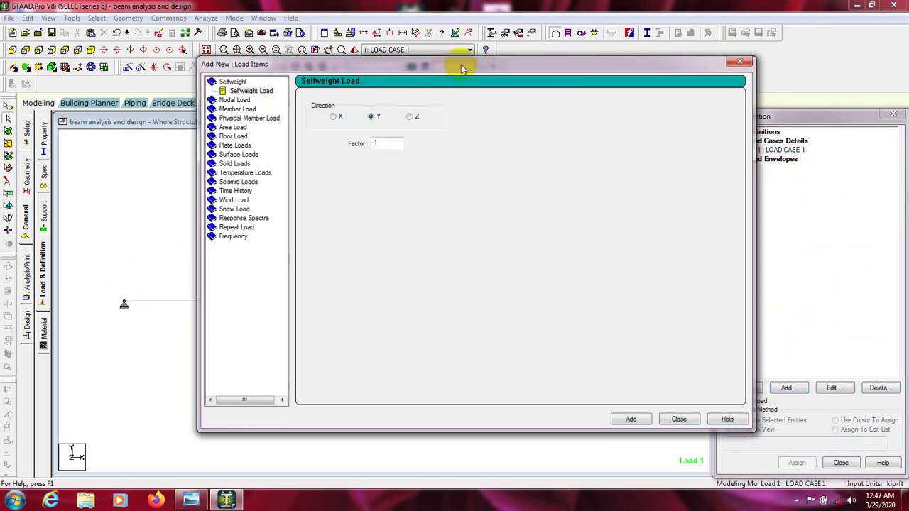
pyautogui.click(231, 108)
pyautogui.click(246, 155)
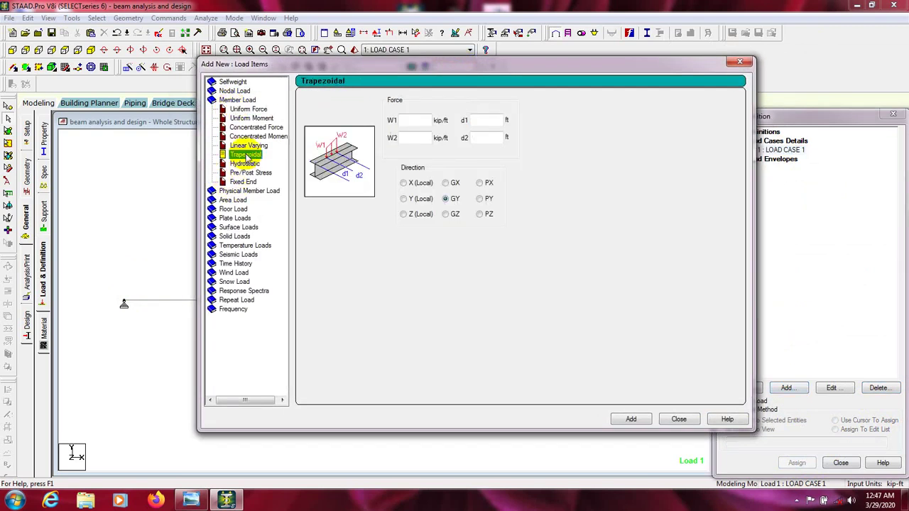
pyautogui.moveTo(401, 69); pyautogui.dragTo(408, 71)
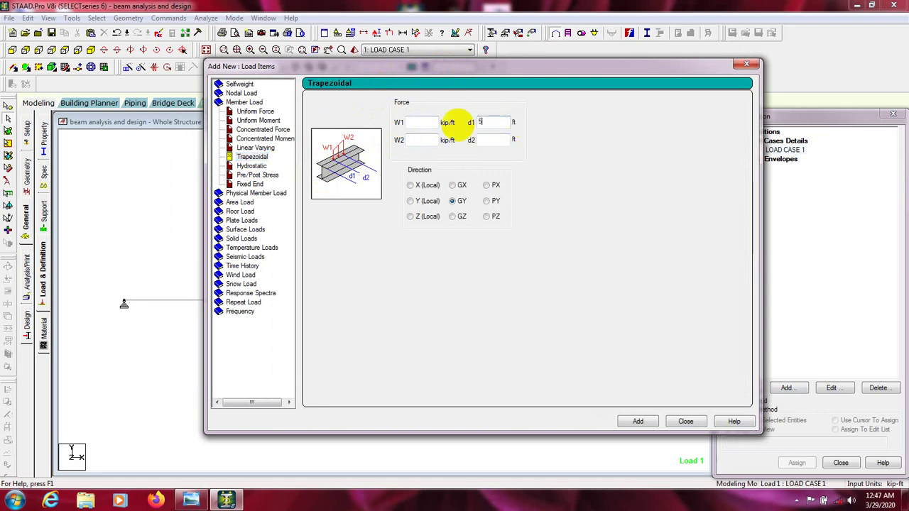
pyautogui.click(479, 139)
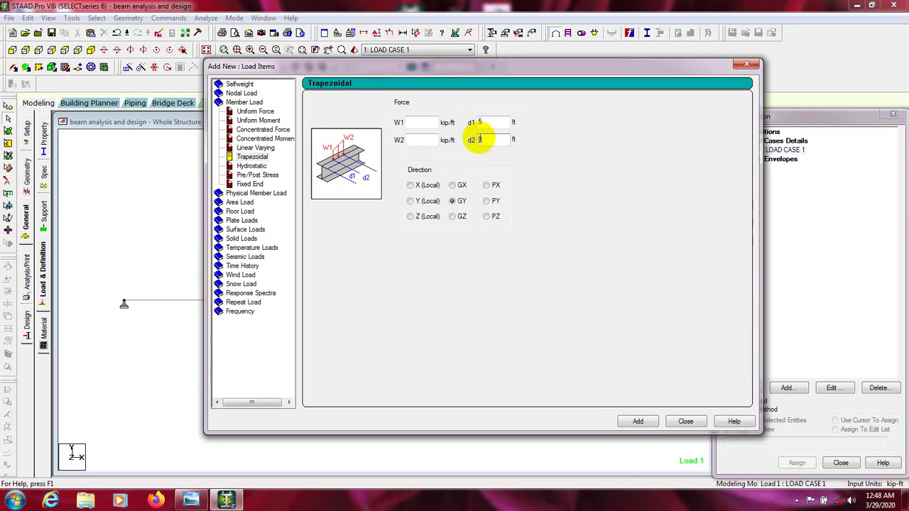
pyautogui.write('10')
pyautogui.click(412, 124)
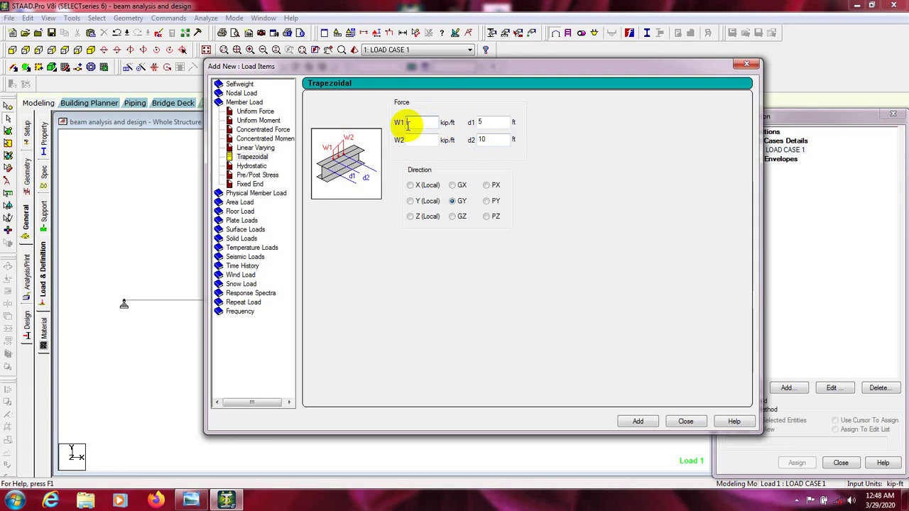
pyautogui.click(412, 139)
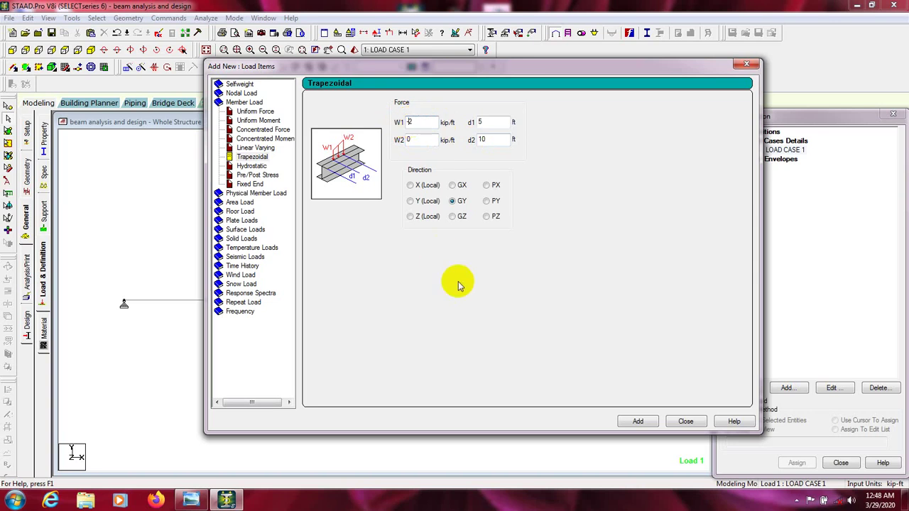
pyautogui.click(638, 421)
pyautogui.click(685, 421)
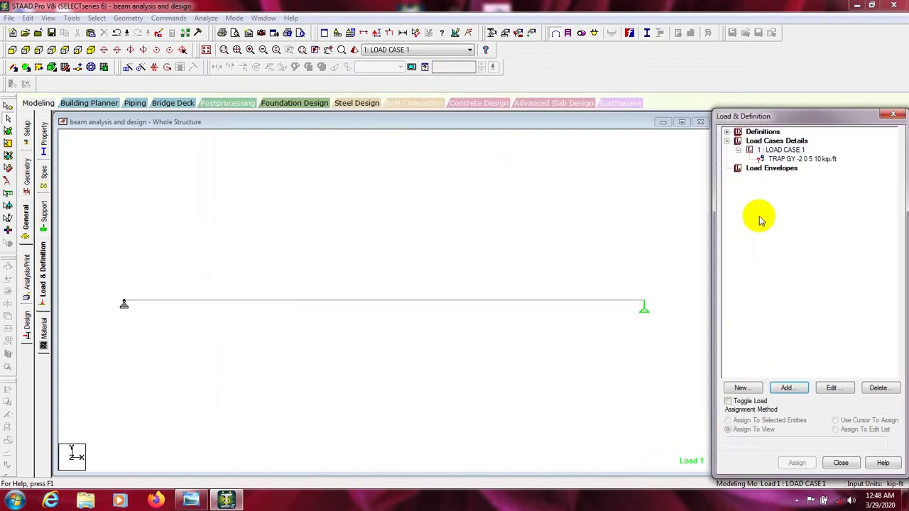
# Assign the trapezoidal load on the beam's 5 to 10 ft portion to the selected beam, and delete it from LOAD CASE 1
pyautogui.click(784, 159)
pyautogui.click(541, 304)
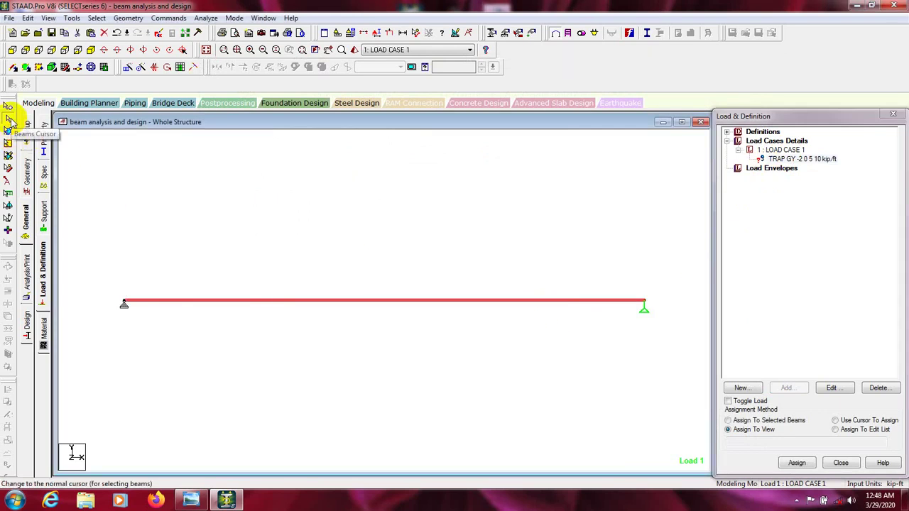
pyautogui.click(781, 159)
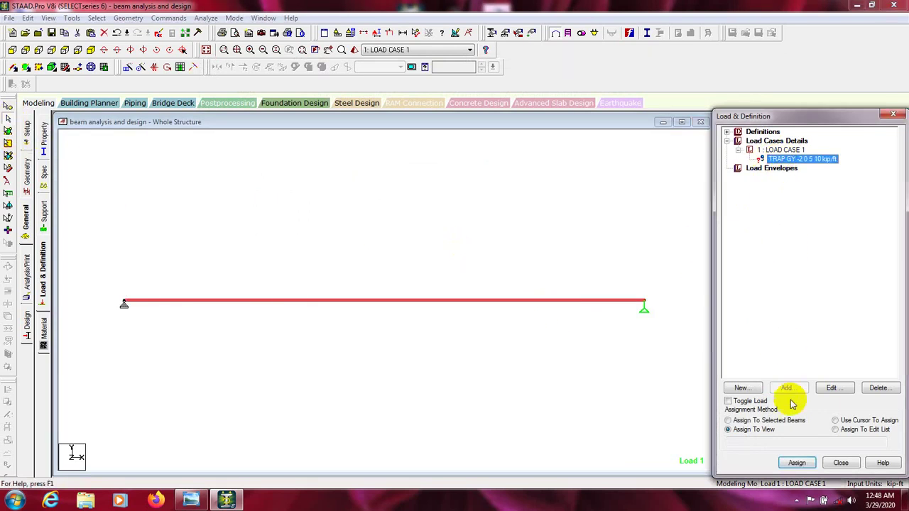
pyautogui.click(757, 421)
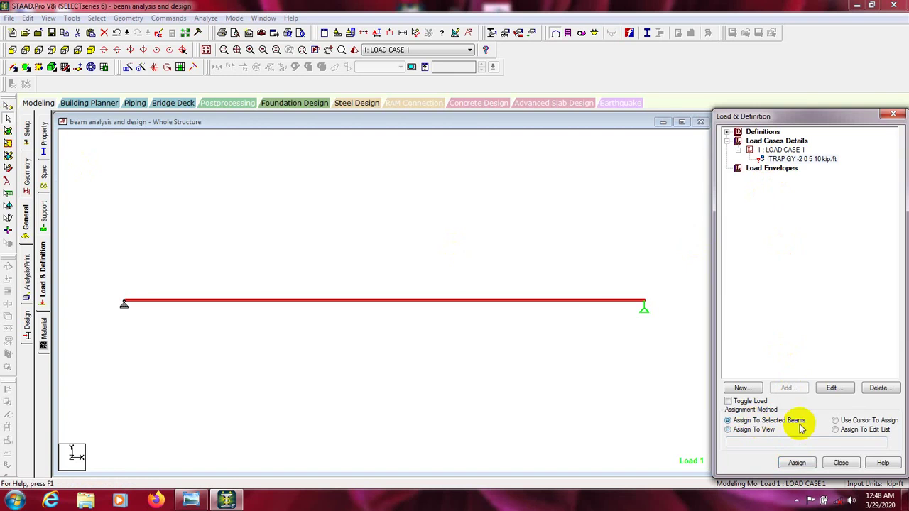
pyautogui.click(797, 462)
pyautogui.click(825, 324)
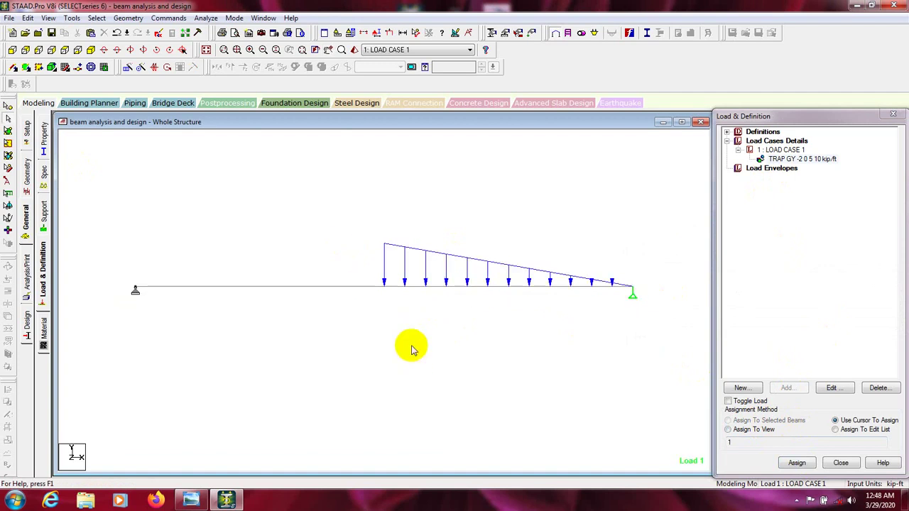
pyautogui.click(782, 160)
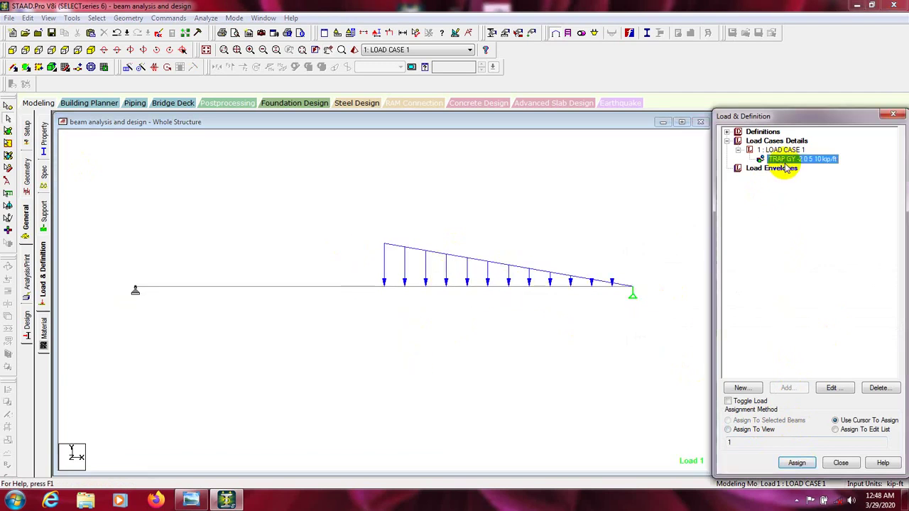
pyautogui.click(879, 388)
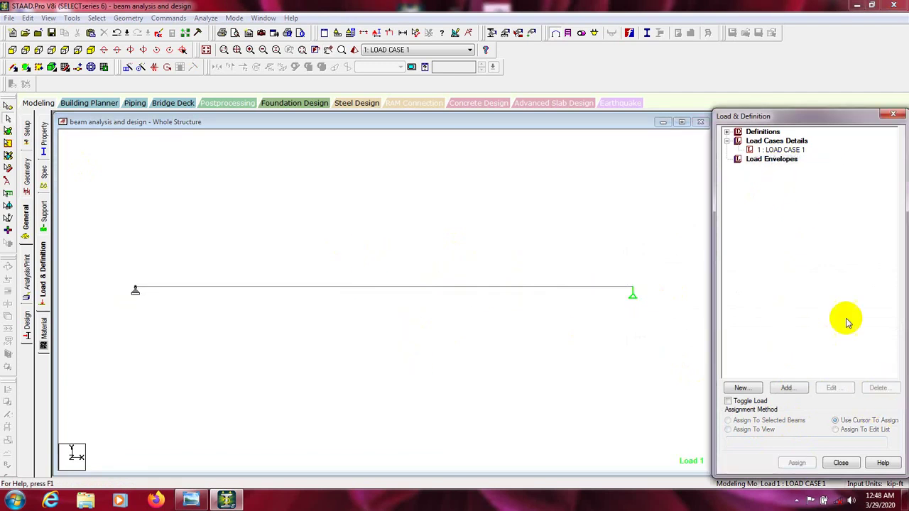
# Open the definition of another Trapezoidal member load for the emptied LOAD CASE 1
pyautogui.click(781, 150)
pyautogui.click(785, 386)
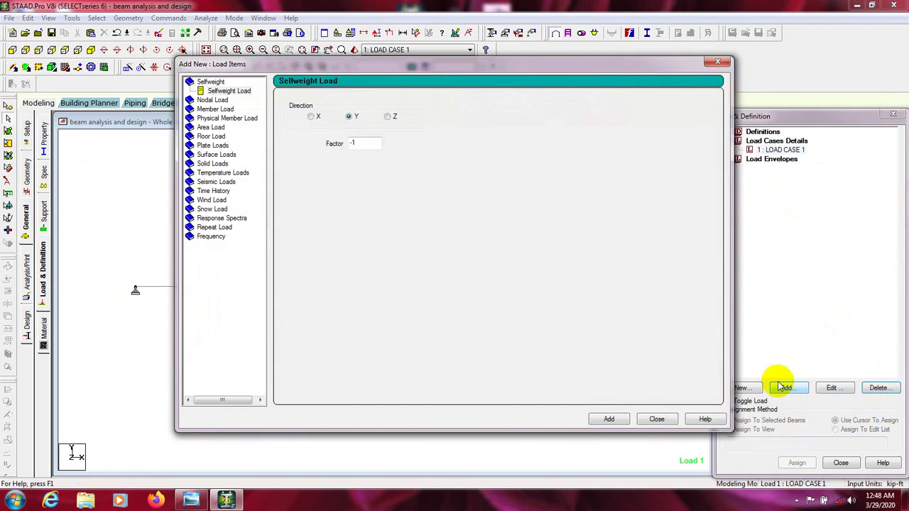
pyautogui.click(210, 100)
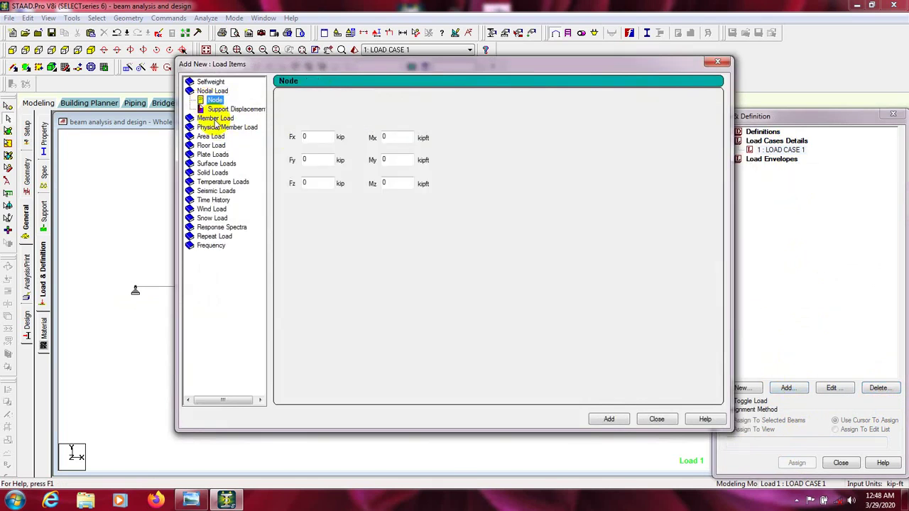
pyautogui.click(206, 119)
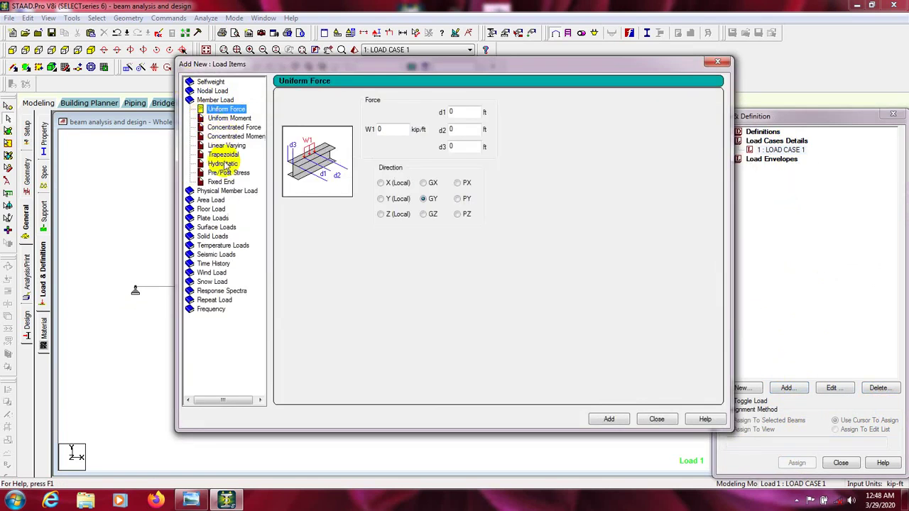
pyautogui.click(222, 155)
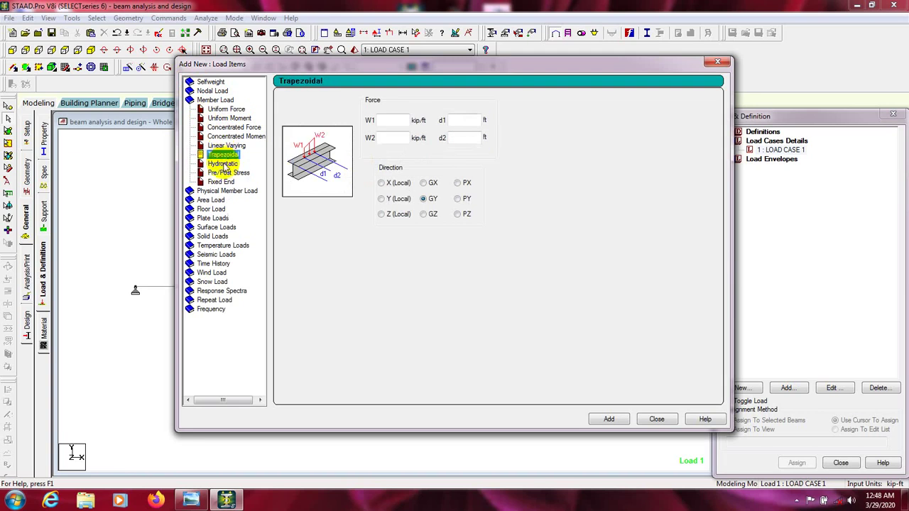
pyautogui.click(222, 163)
pyautogui.click(223, 155)
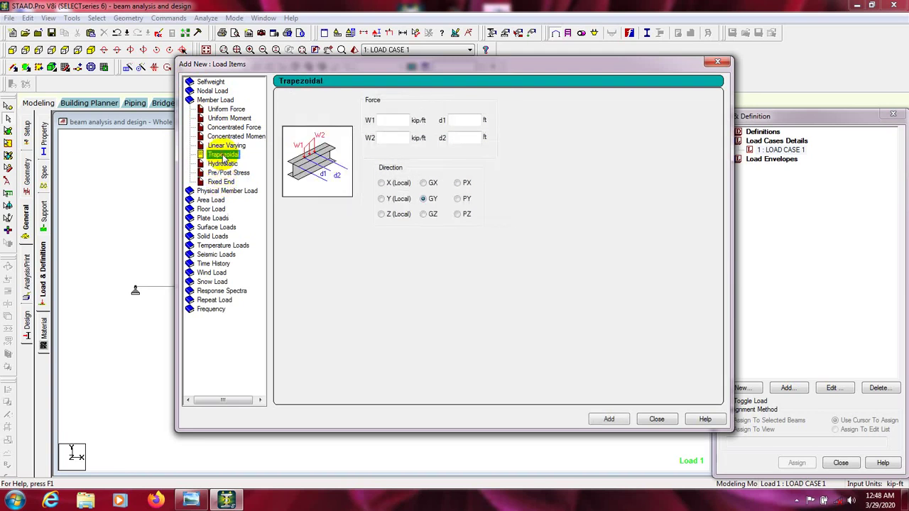
# Add a trapezoidal member load in GY with W1 -5 and W2 -5 kip/ft, from d1 2 to d2 8 ft
pyautogui.click(465, 120)
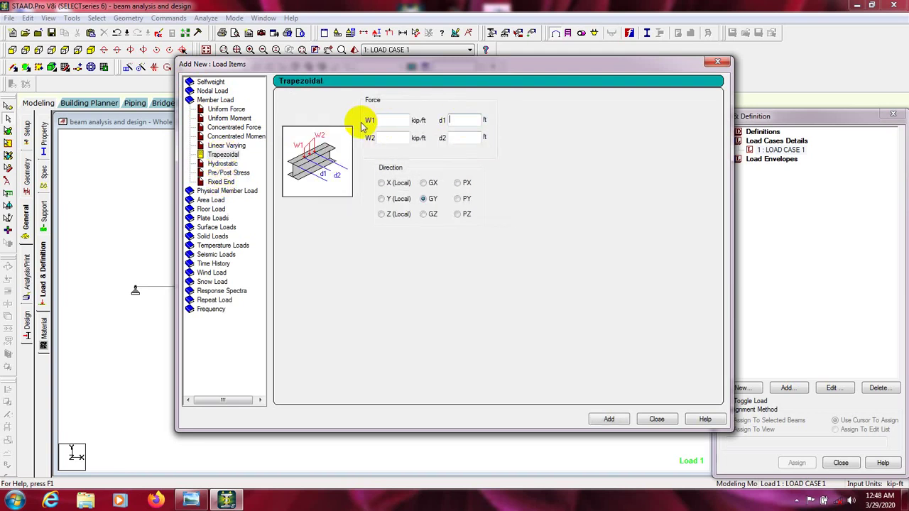
pyautogui.moveTo(409, 68); pyautogui.dragTo(438, 70)
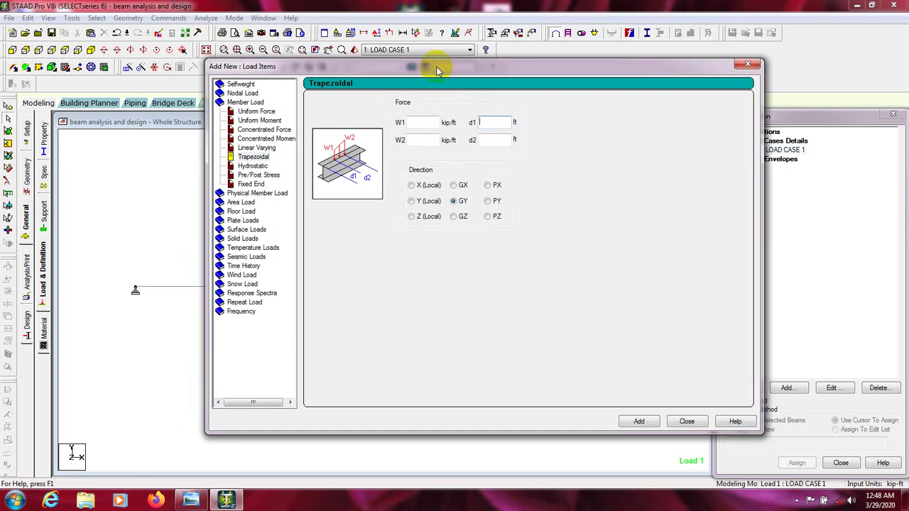
pyautogui.click(493, 136)
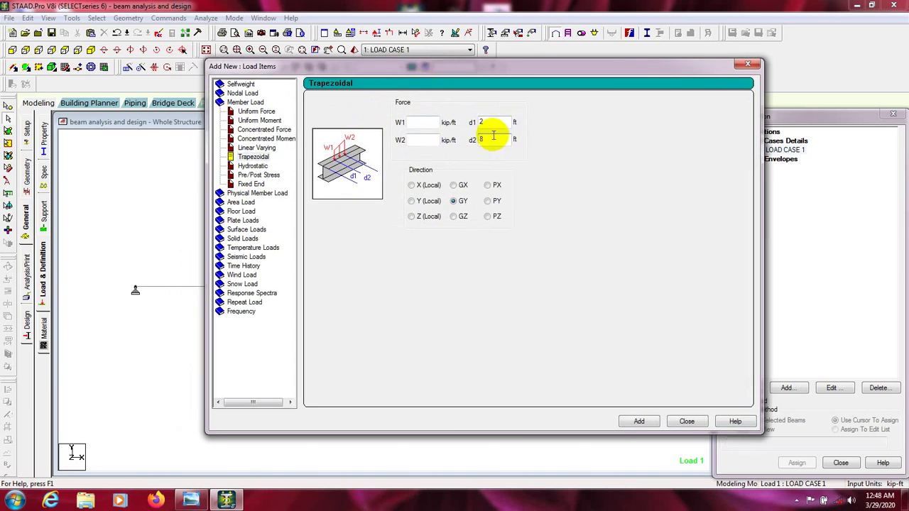
pyautogui.click(422, 122)
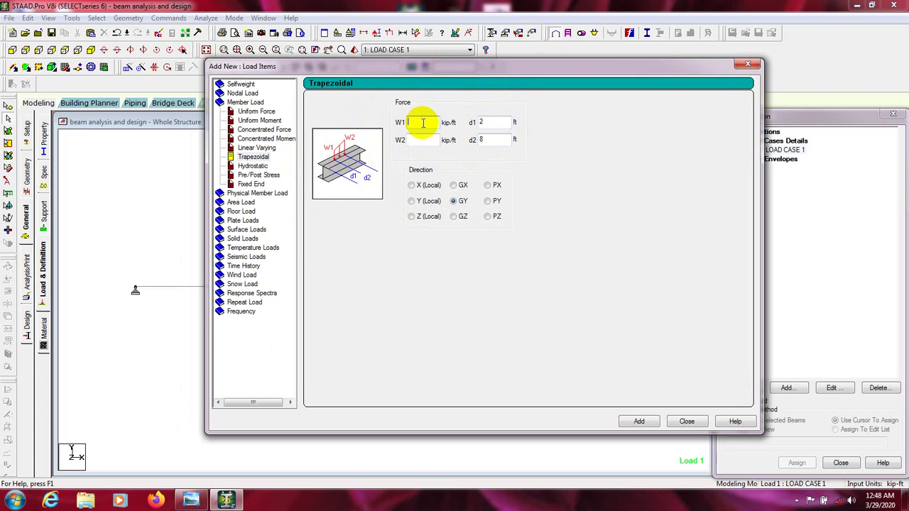
pyautogui.write('5')
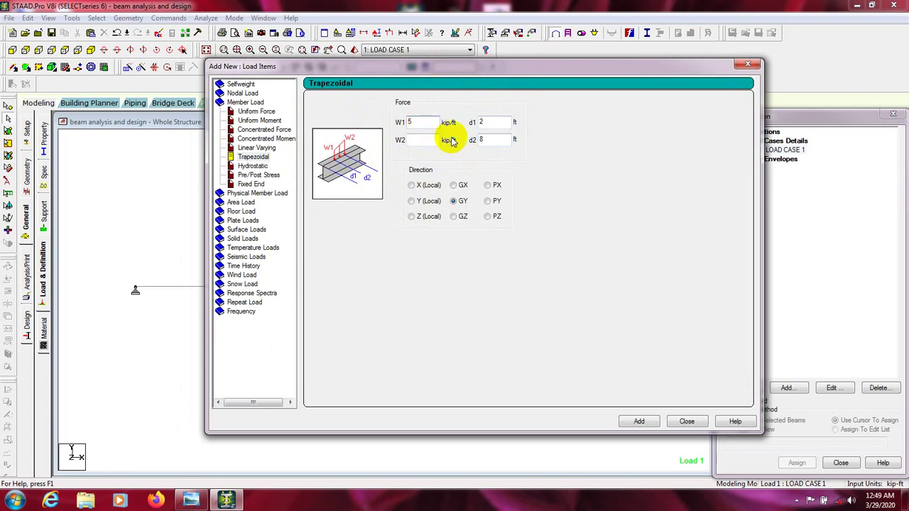
pyautogui.click(422, 139)
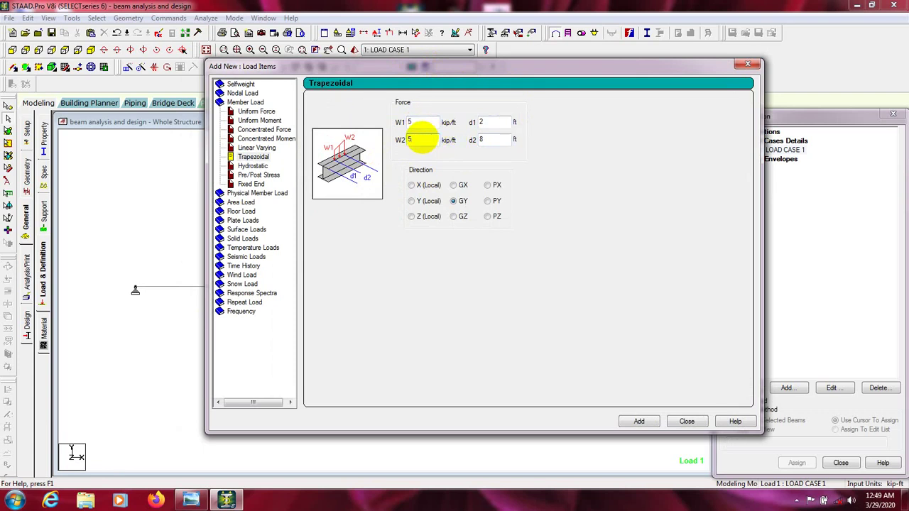
pyautogui.click(410, 123)
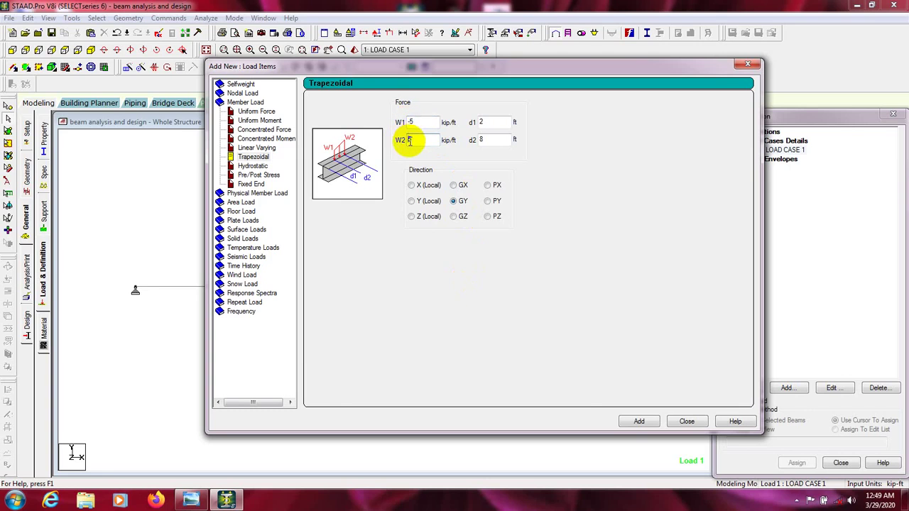
pyautogui.click(639, 421)
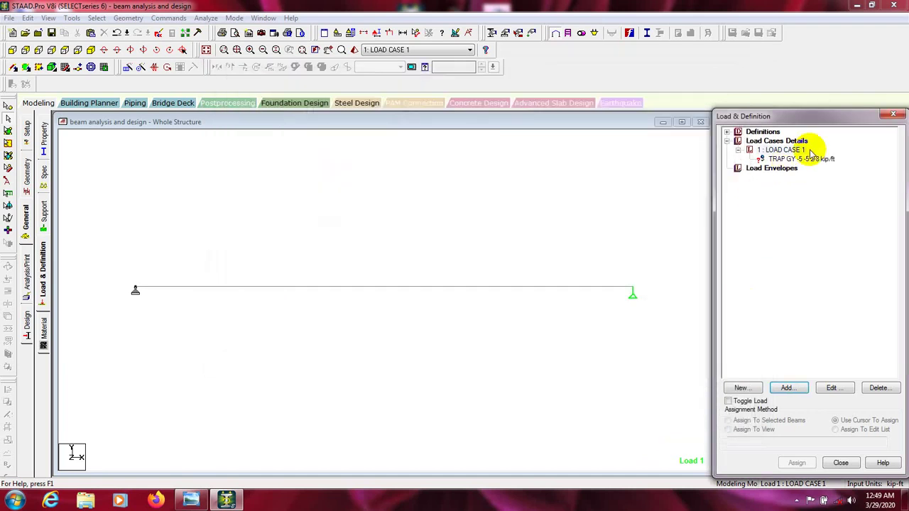
# Assign the -5 kip/ft load between 2 and 8 ft to the beam using Assign To View
pyautogui.click(810, 160)
pyautogui.click(754, 429)
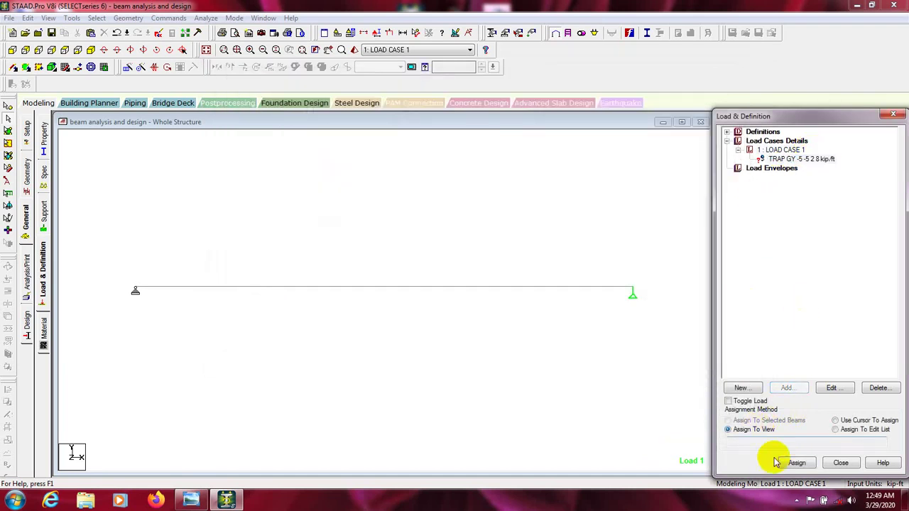
pyautogui.click(796, 464)
pyautogui.click(818, 320)
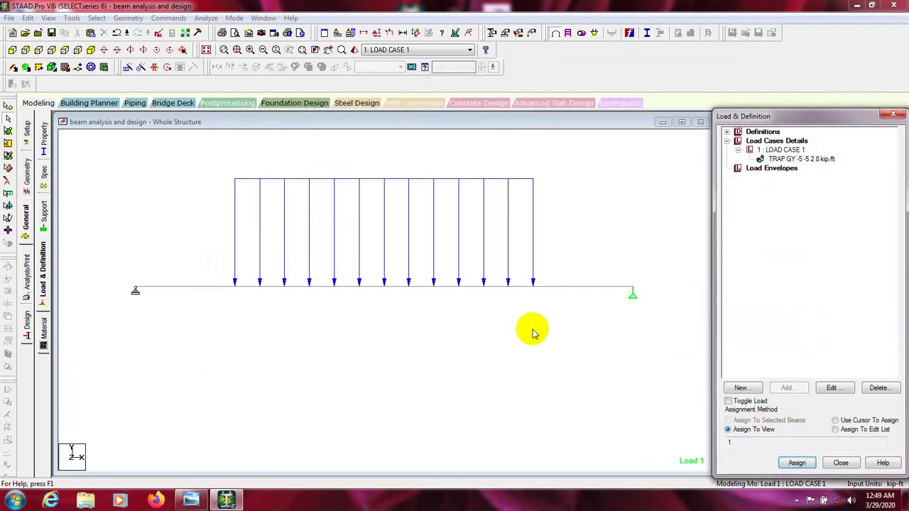